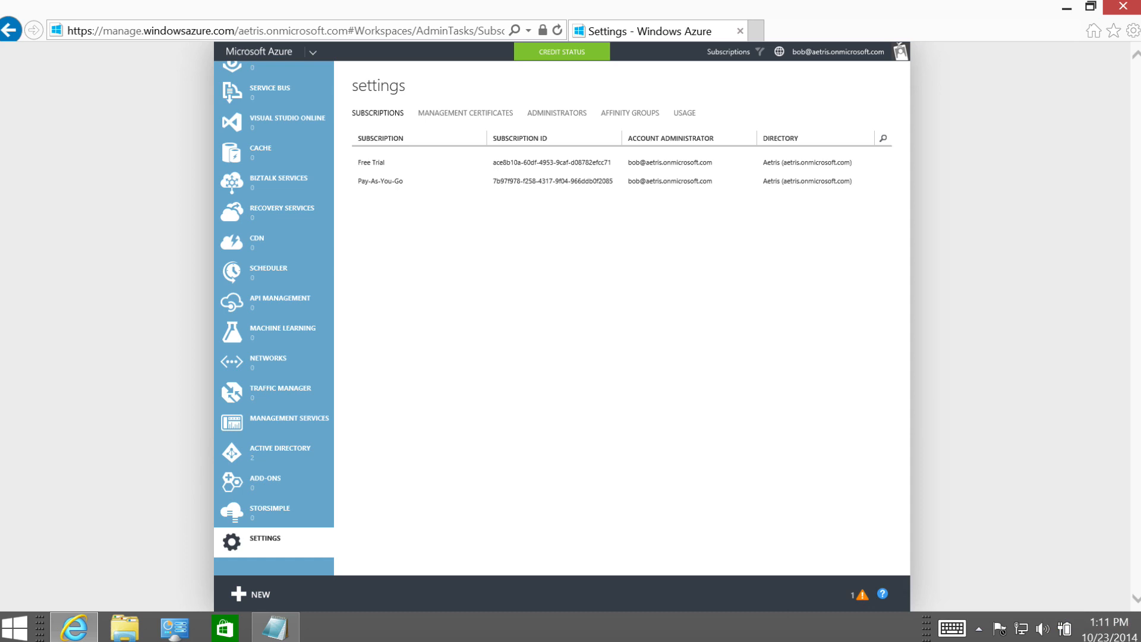
# From the account menu's Account Center, open Pay-As-You-Go and bring up its edit-subscription dialog.
pyautogui.click(796, 52)
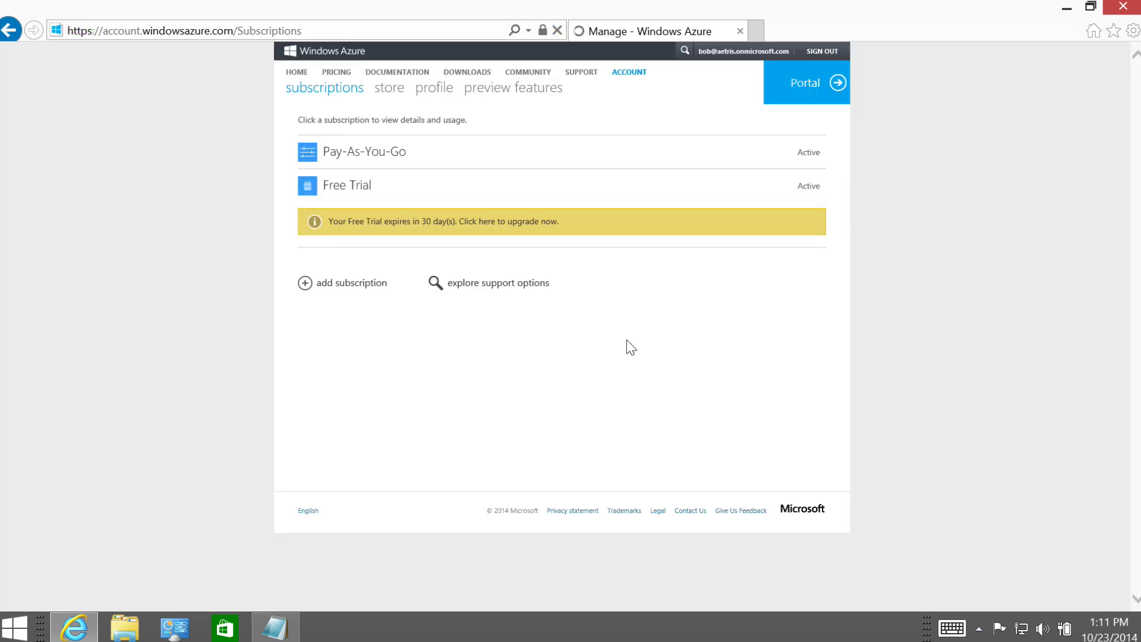
pyautogui.click(442, 153)
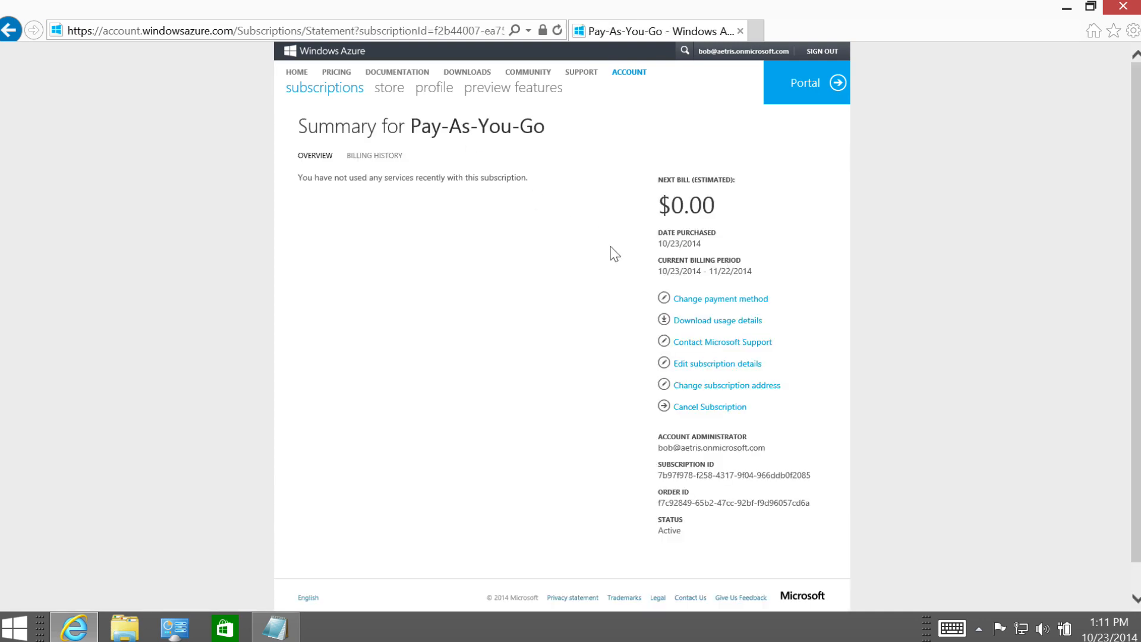
pyautogui.click(704, 365)
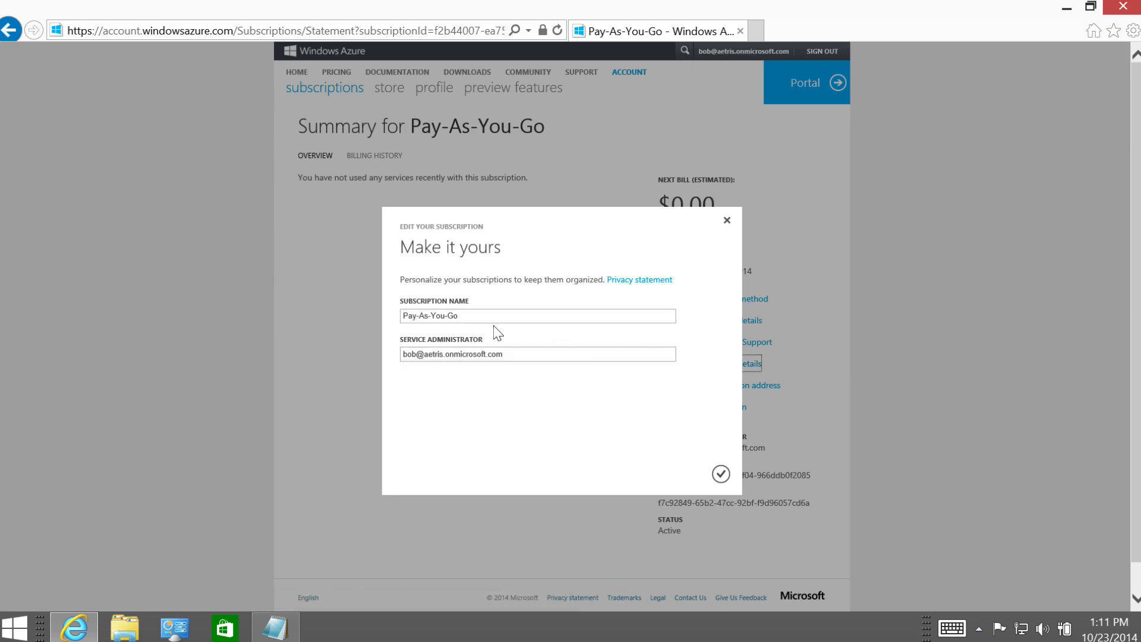
# Replace the subscription name with 'Sales Subscription' and save the change.
pyautogui.moveTo(474, 315); pyautogui.dragTo(393, 321)
pyautogui.write('Sales Subscription')
pyautogui.click(724, 475)
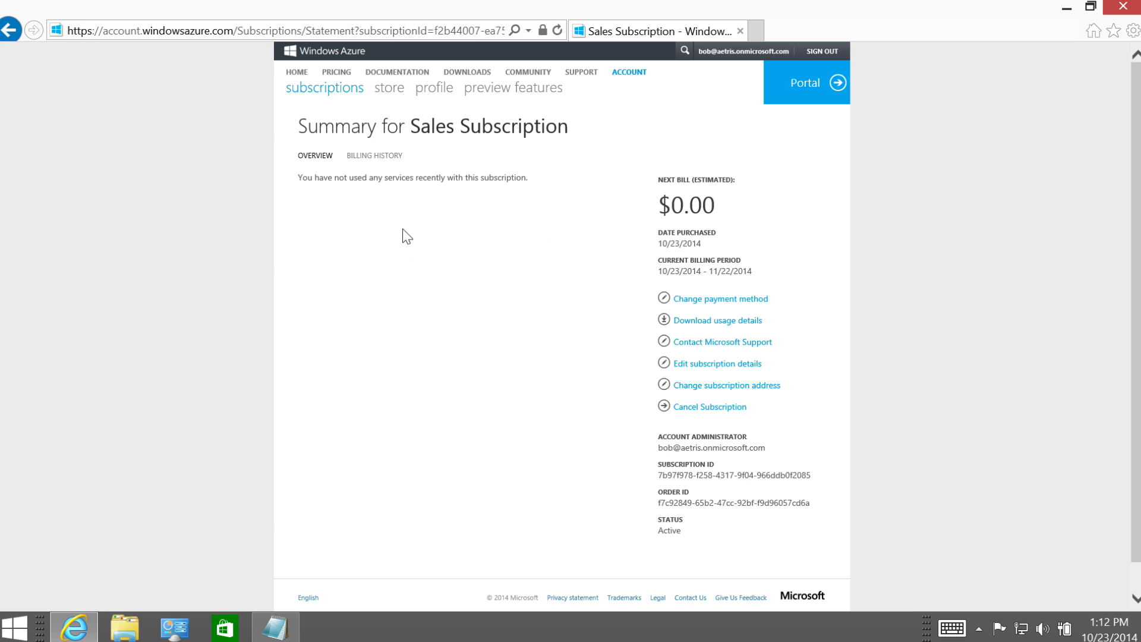
# Return to the portal and list the users of the Aetris Sales directory.
pyautogui.click(796, 86)
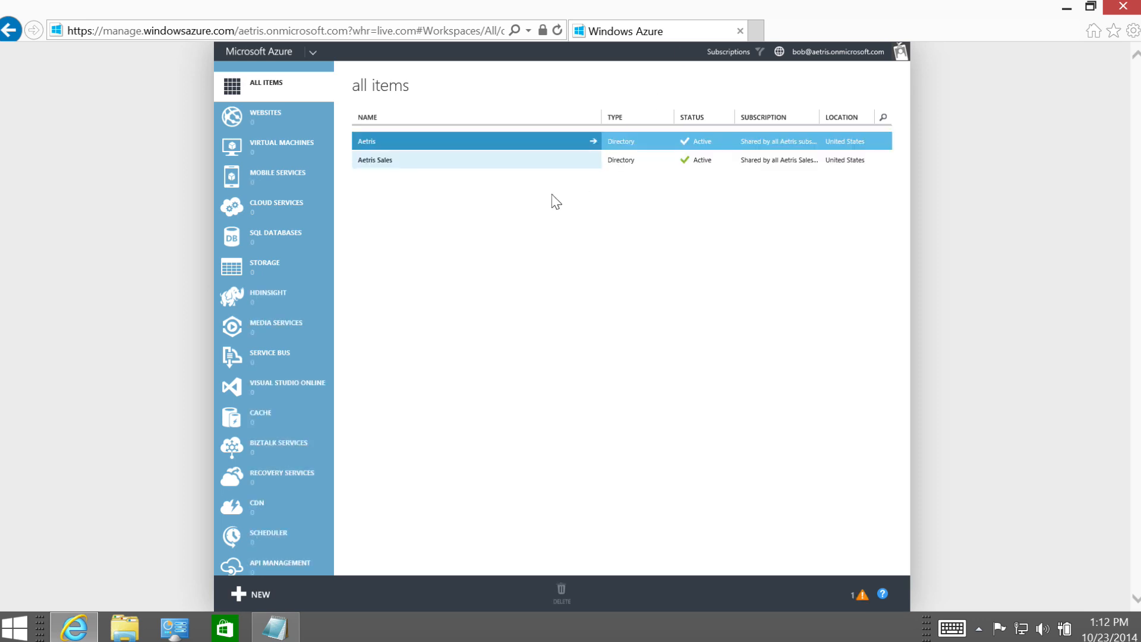
pyautogui.click(387, 161)
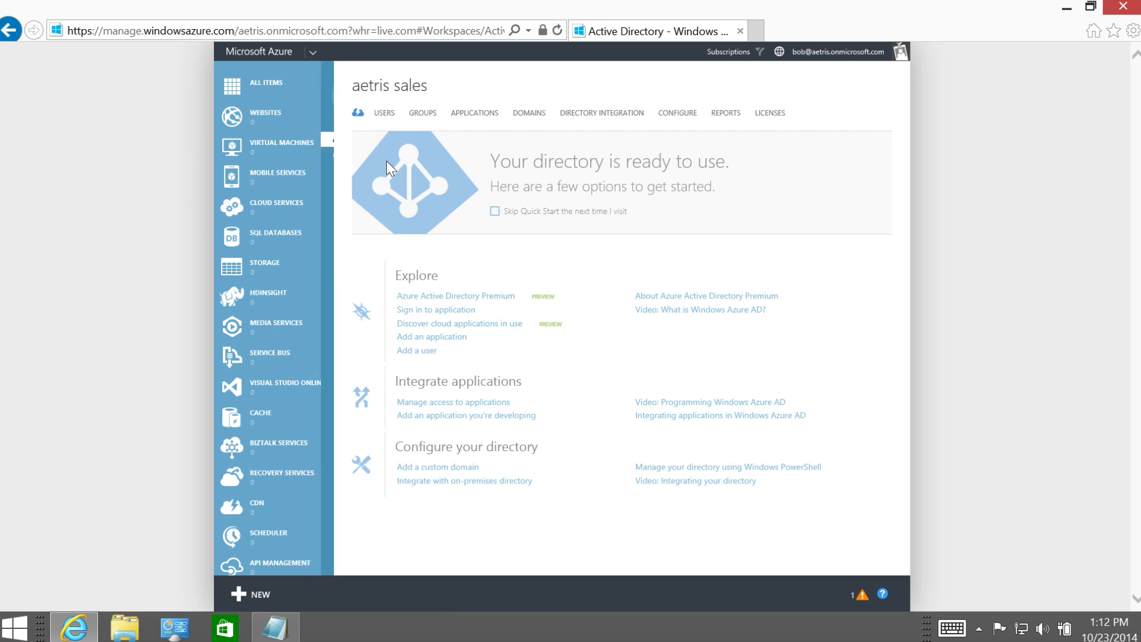
pyautogui.click(385, 113)
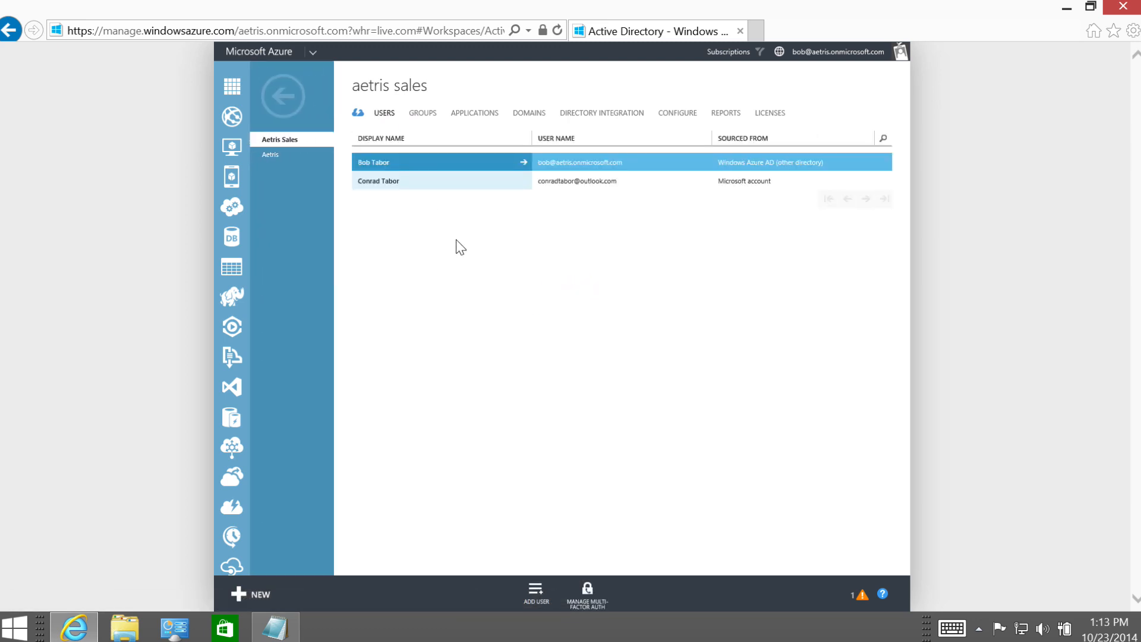
# View the Microsoft-account user's profile and its Global Administrator role, then return to the users list.
pyautogui.click(423, 188)
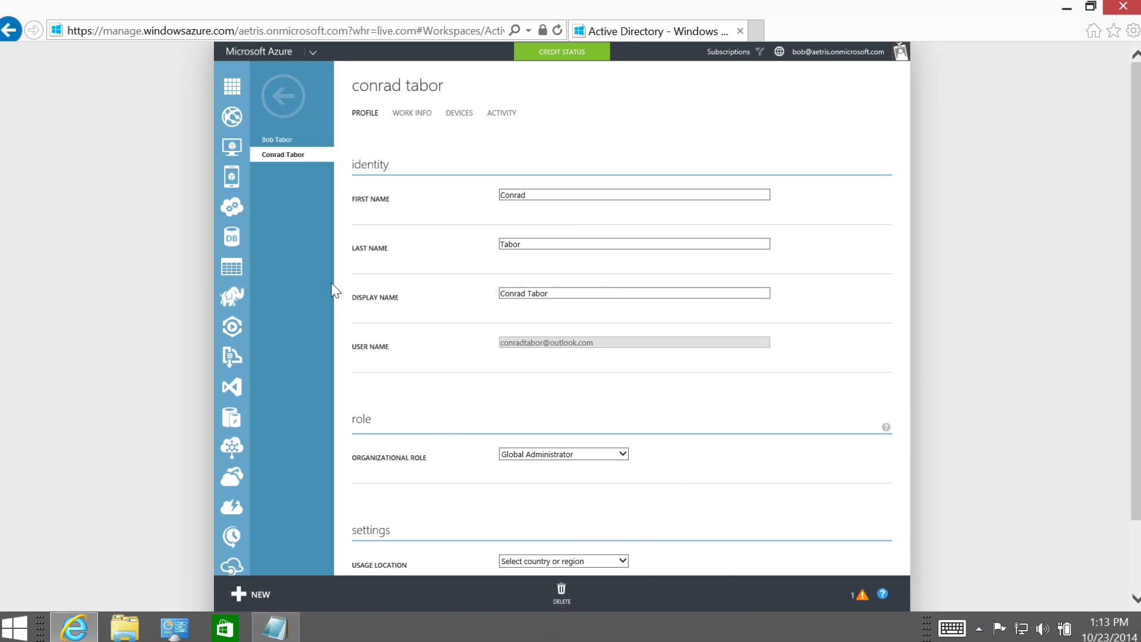
pyautogui.click(282, 96)
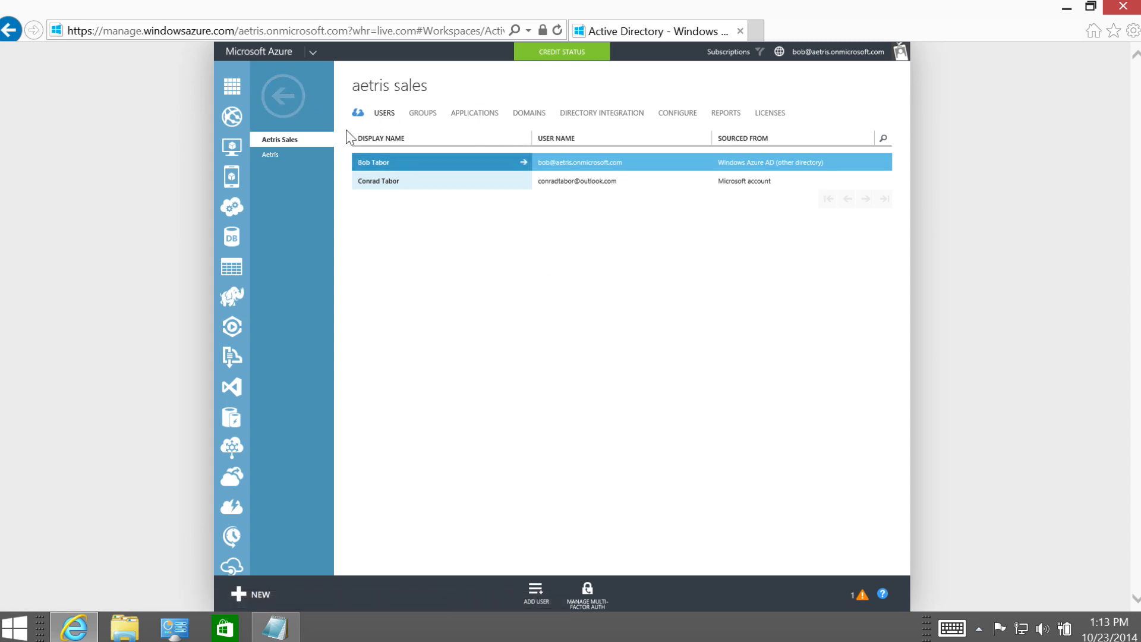
pyautogui.click(384, 184)
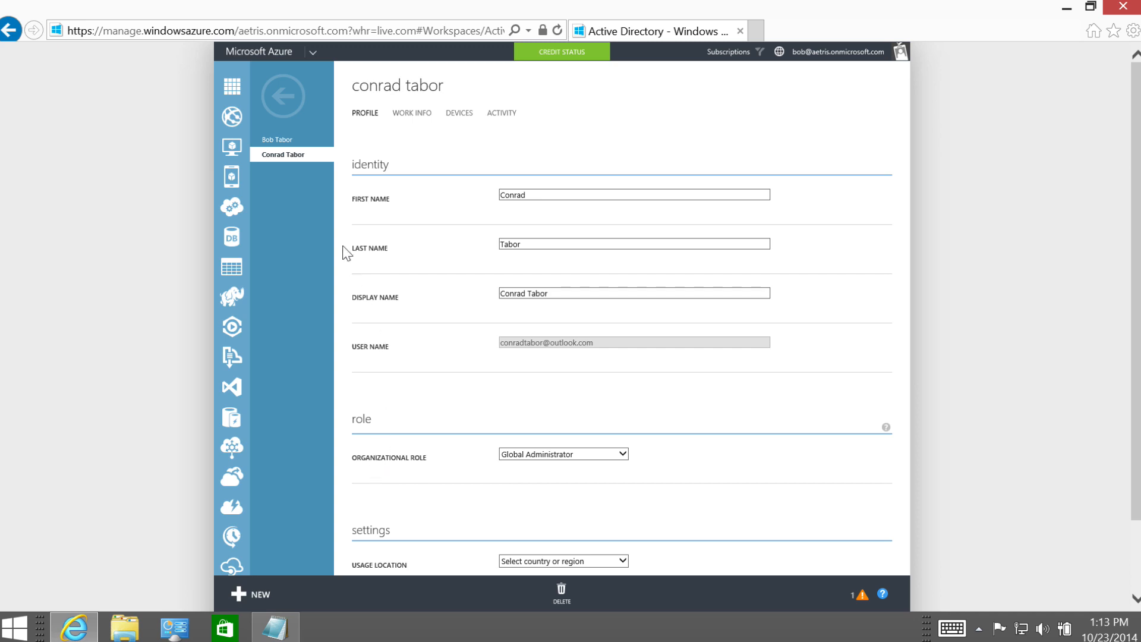
pyautogui.click(281, 104)
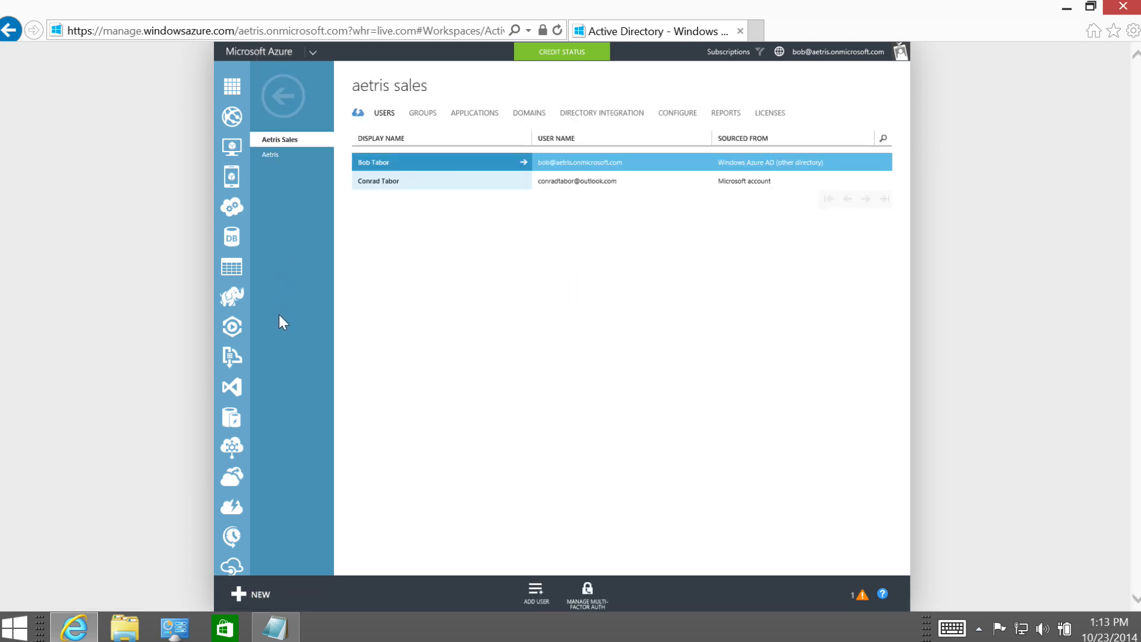
pyautogui.scroll(-5, 229, 374)
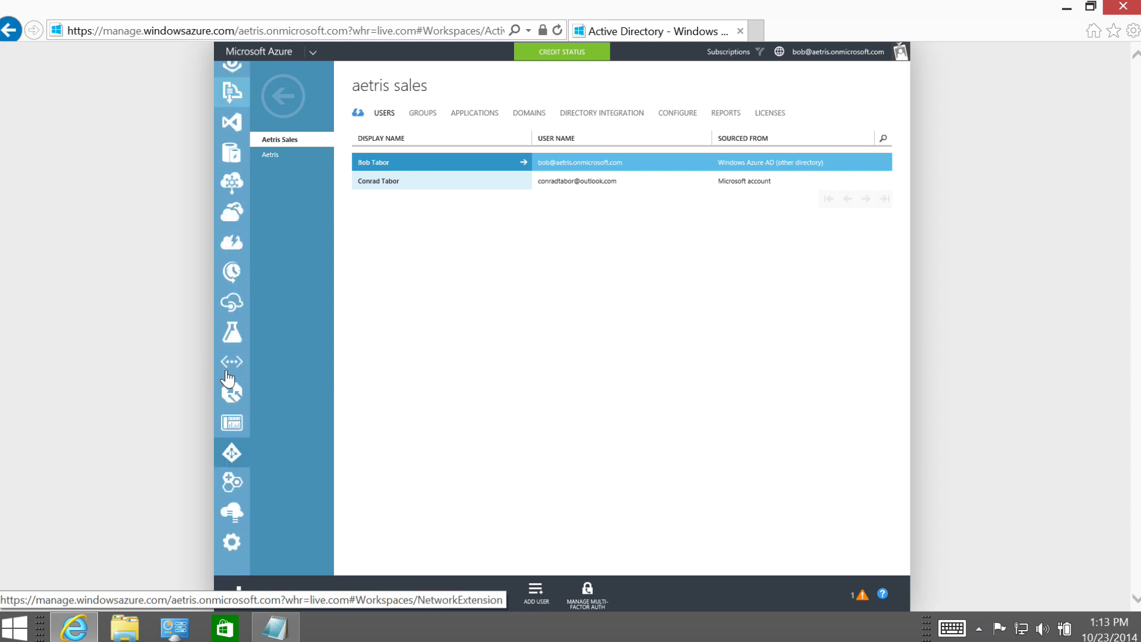
# In Settings > Administrators, add the user's e-mail as co-administrator of Sales Subscription.
pyautogui.click(232, 543)
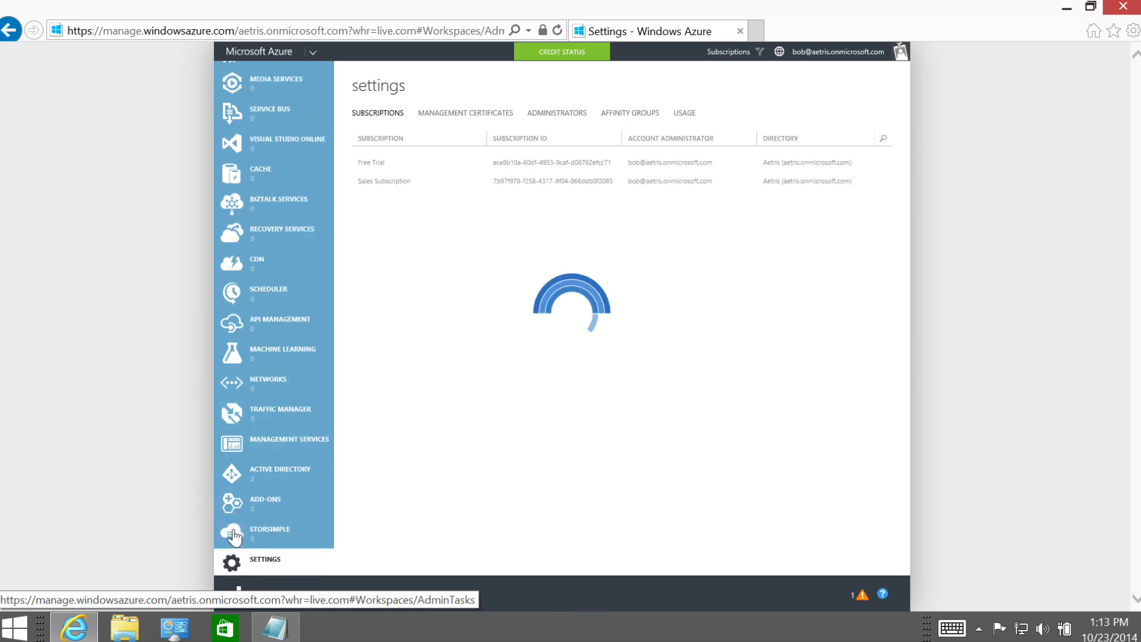
pyautogui.click(562, 114)
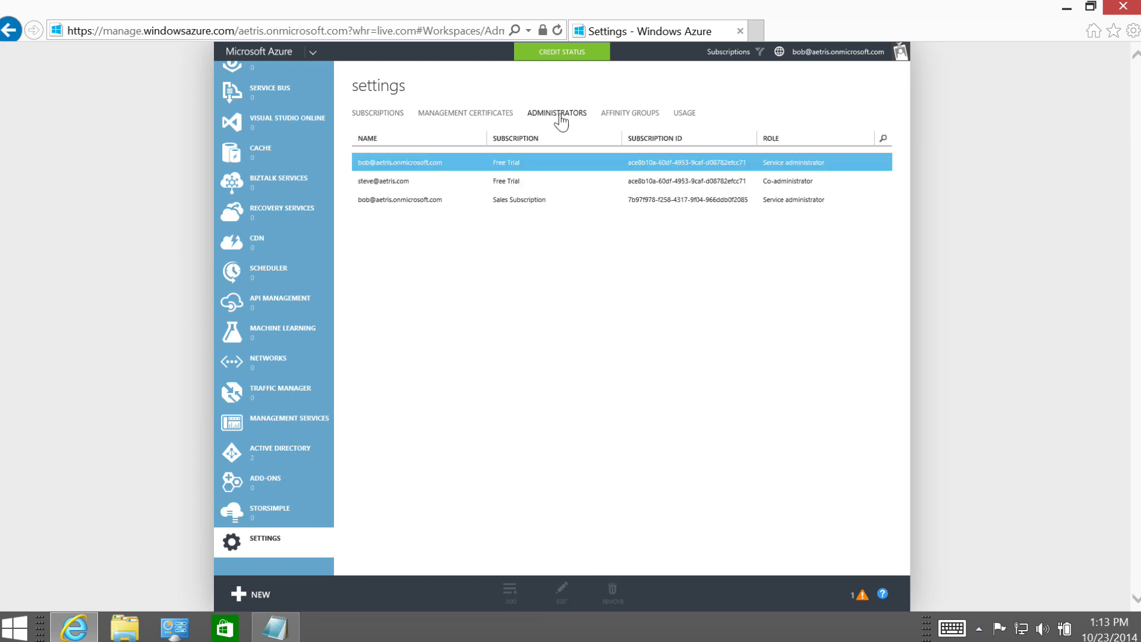
pyautogui.click(511, 591)
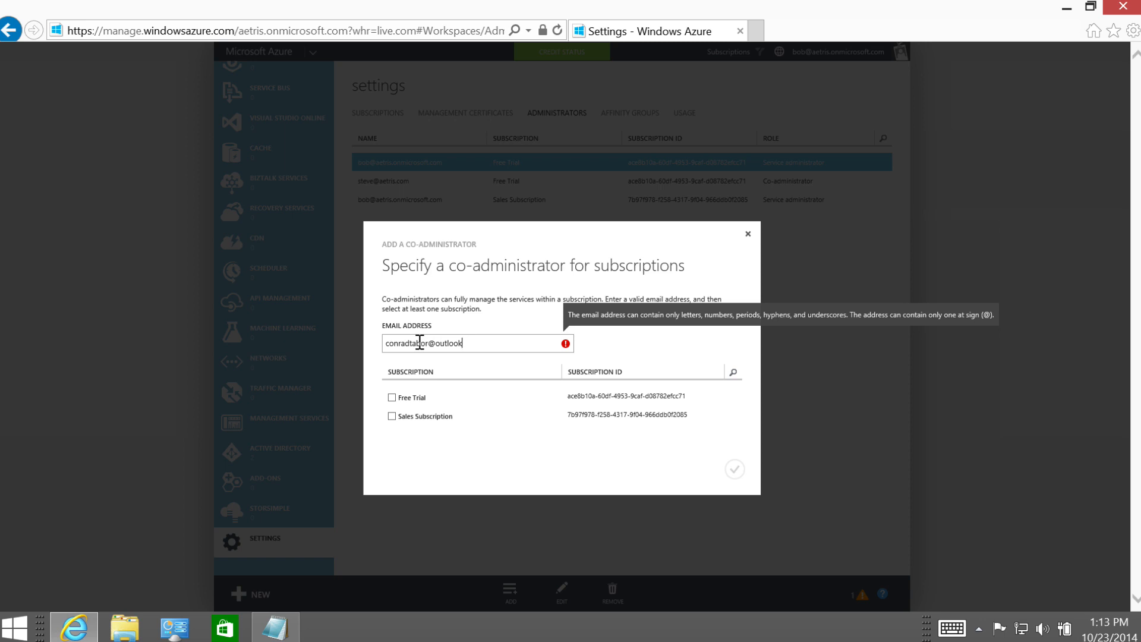
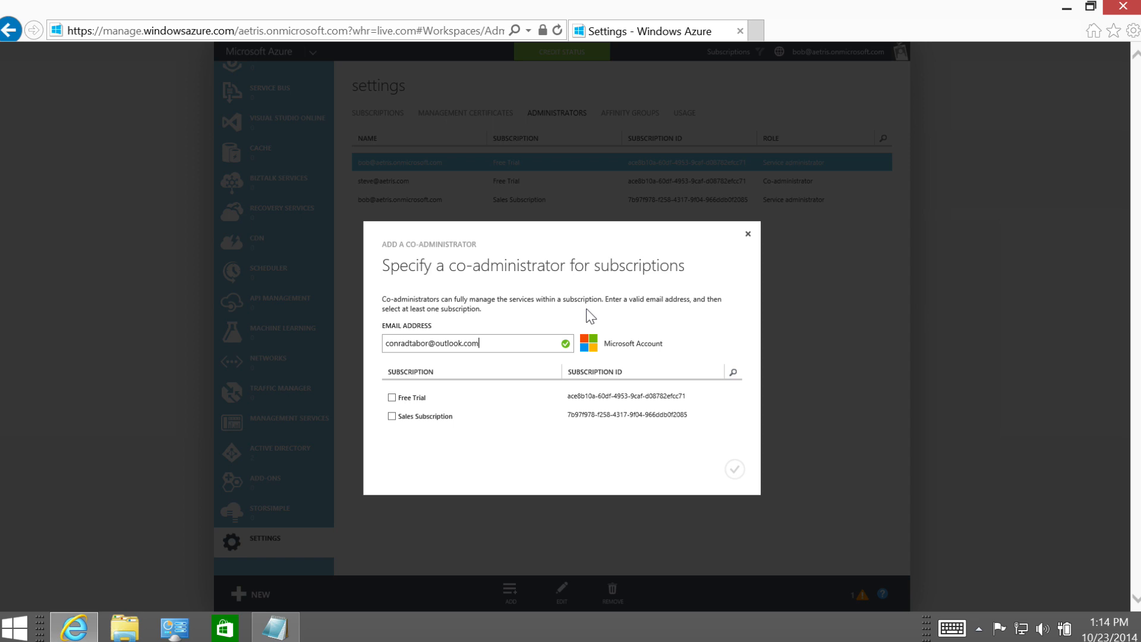
pyautogui.click(391, 416)
pyautogui.click(734, 468)
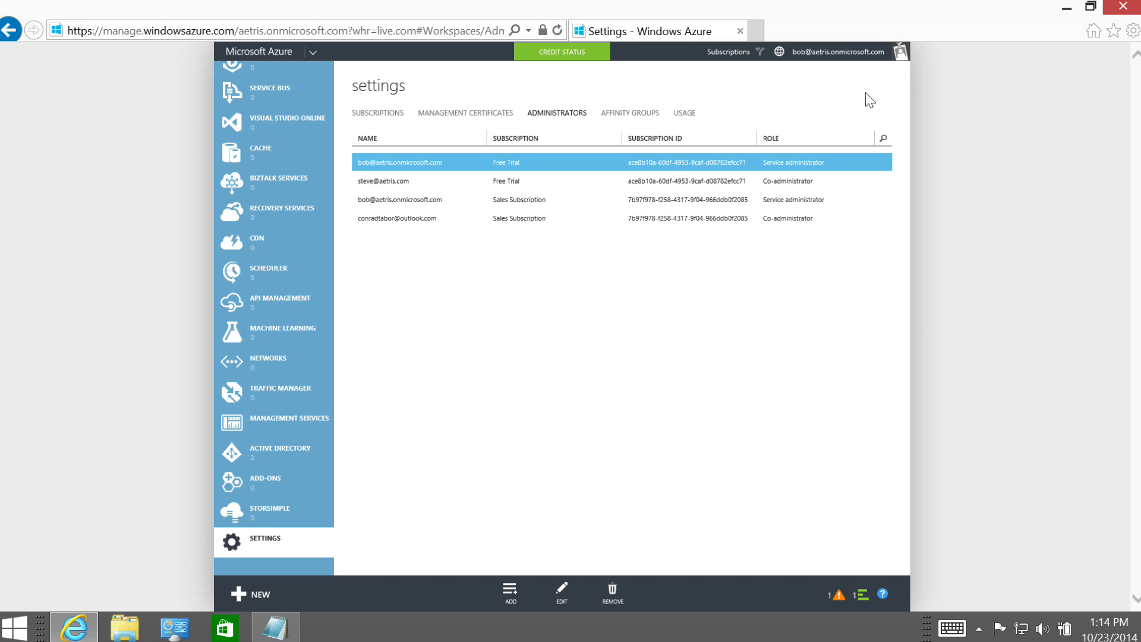
# Open the Sales Subscription's editable details from the account's billing overview.
pyautogui.click(826, 53)
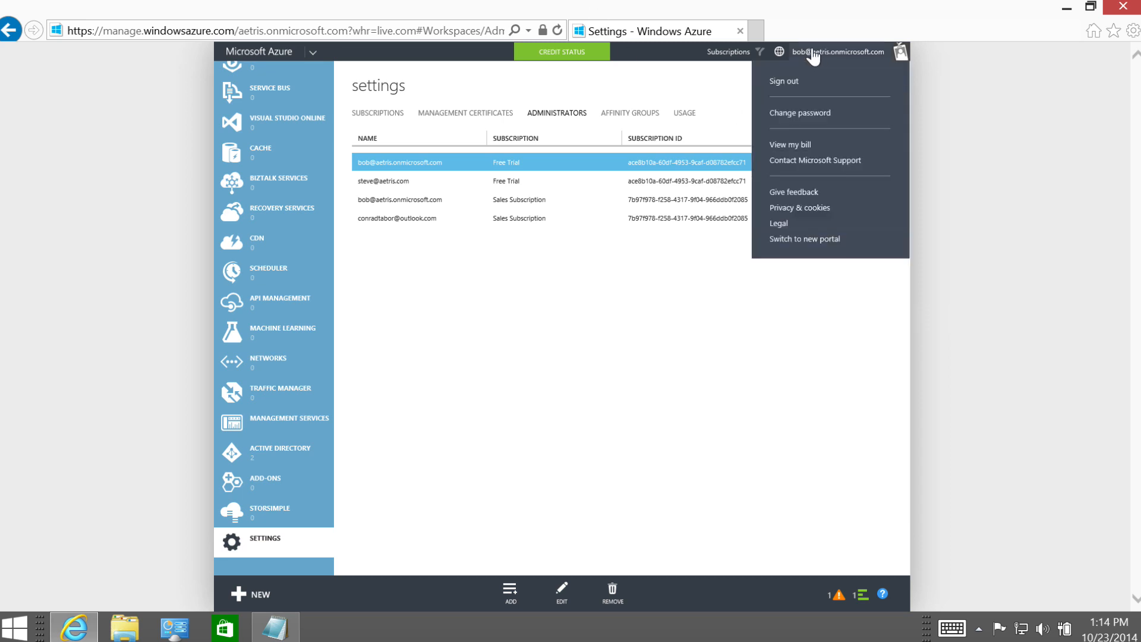
pyautogui.click(793, 145)
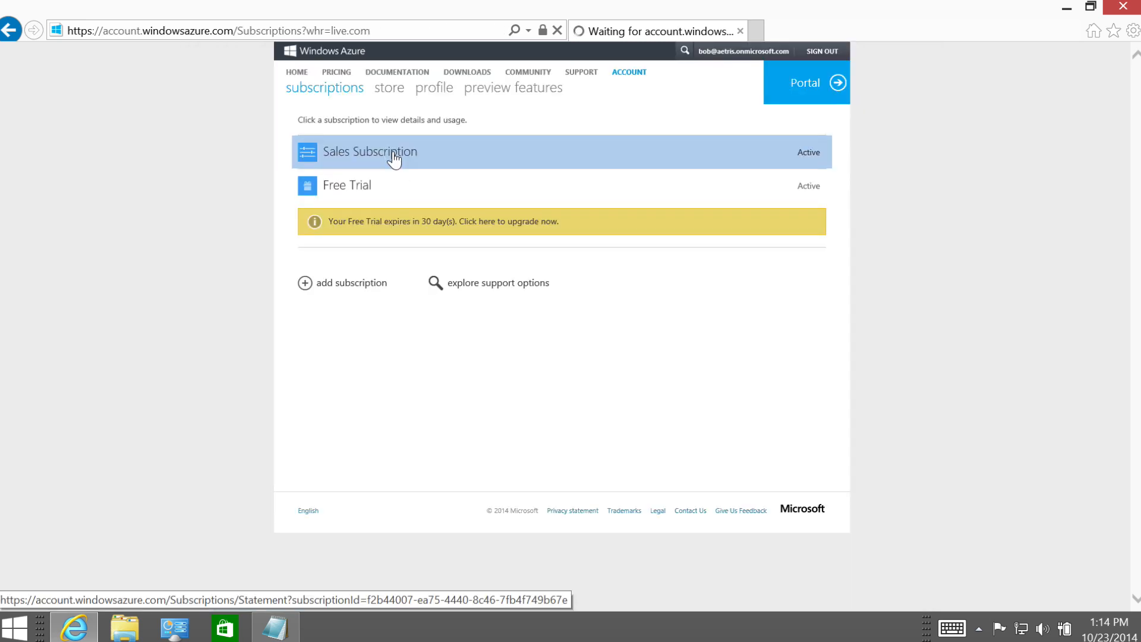
pyautogui.click(394, 158)
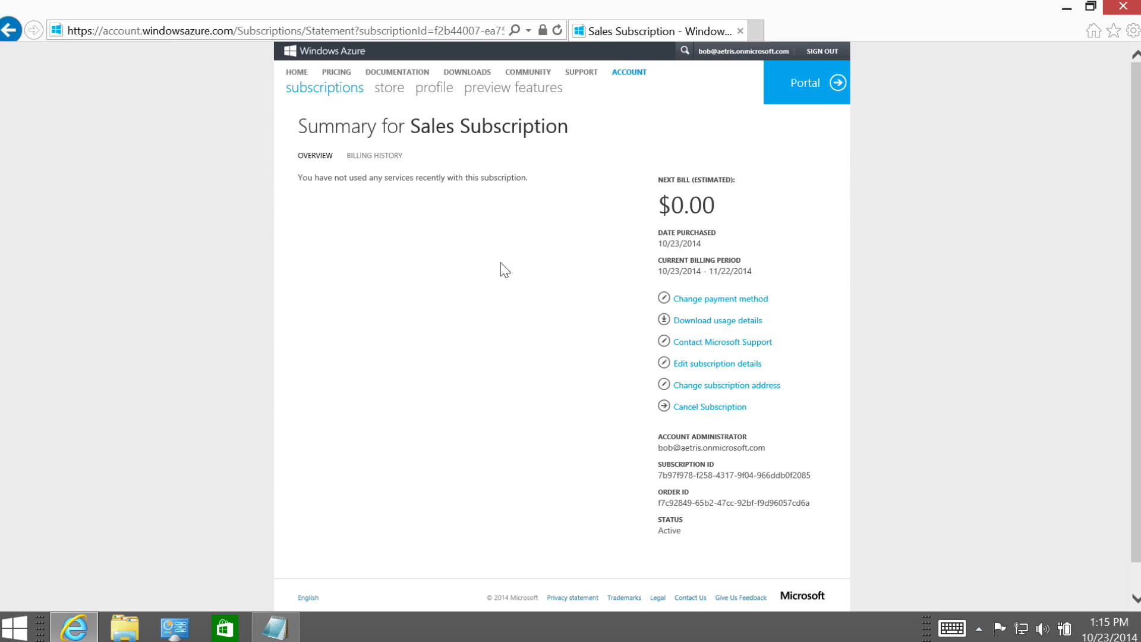
pyautogui.click(710, 371)
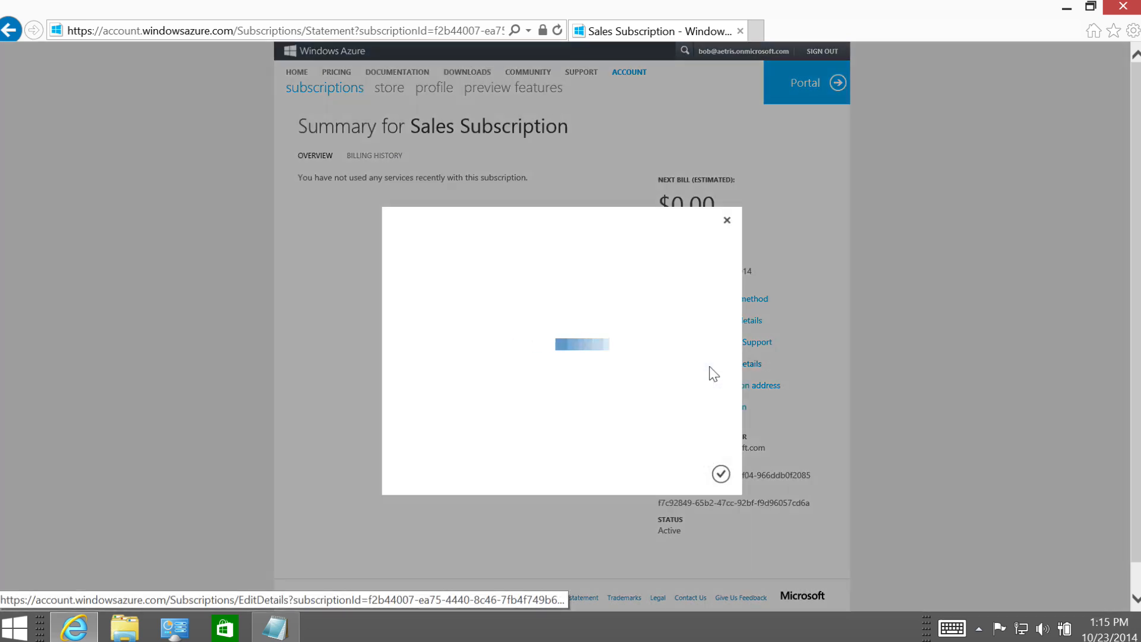
# Replace the service administrator with the Microsoft account's e-mail, save, and sign out.
pyautogui.moveTo(509, 354); pyautogui.dragTo(389, 353)
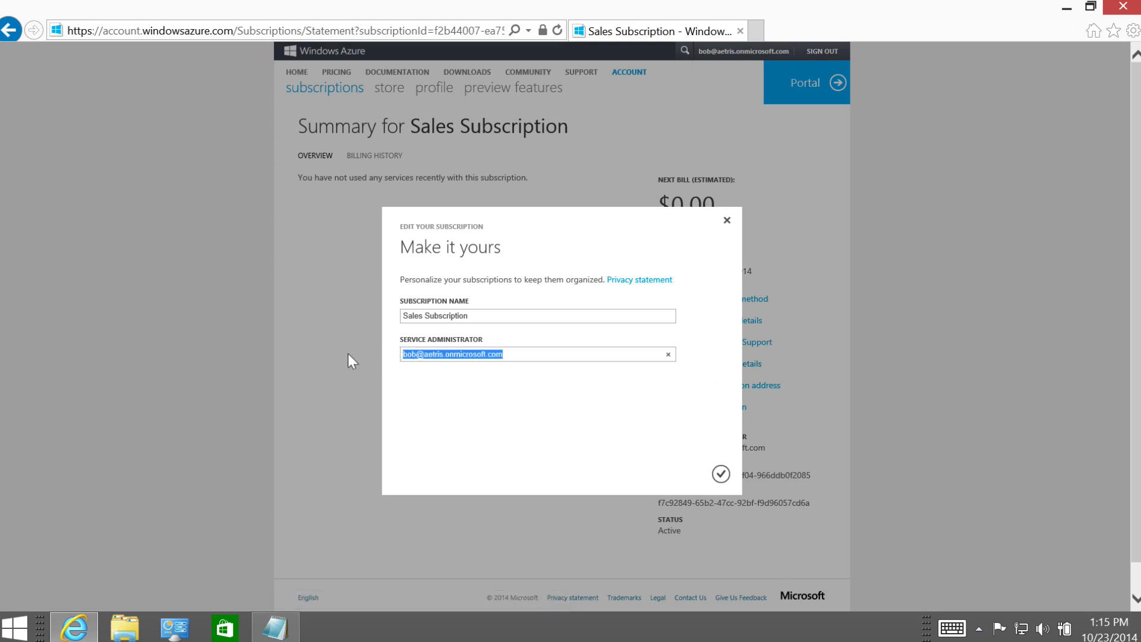
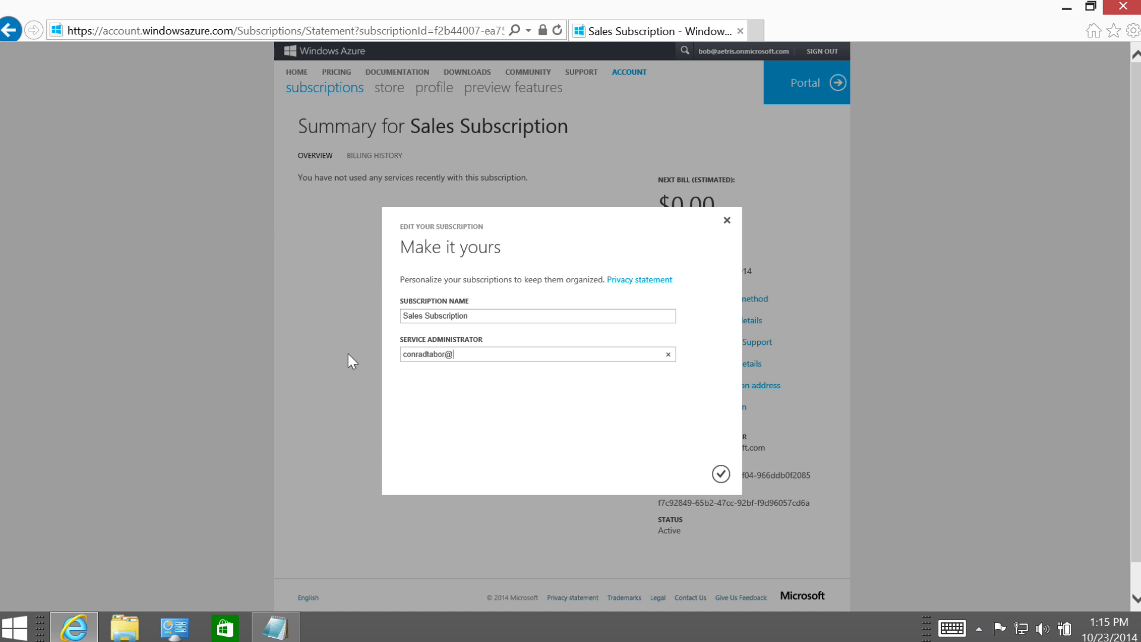
pyautogui.click(721, 474)
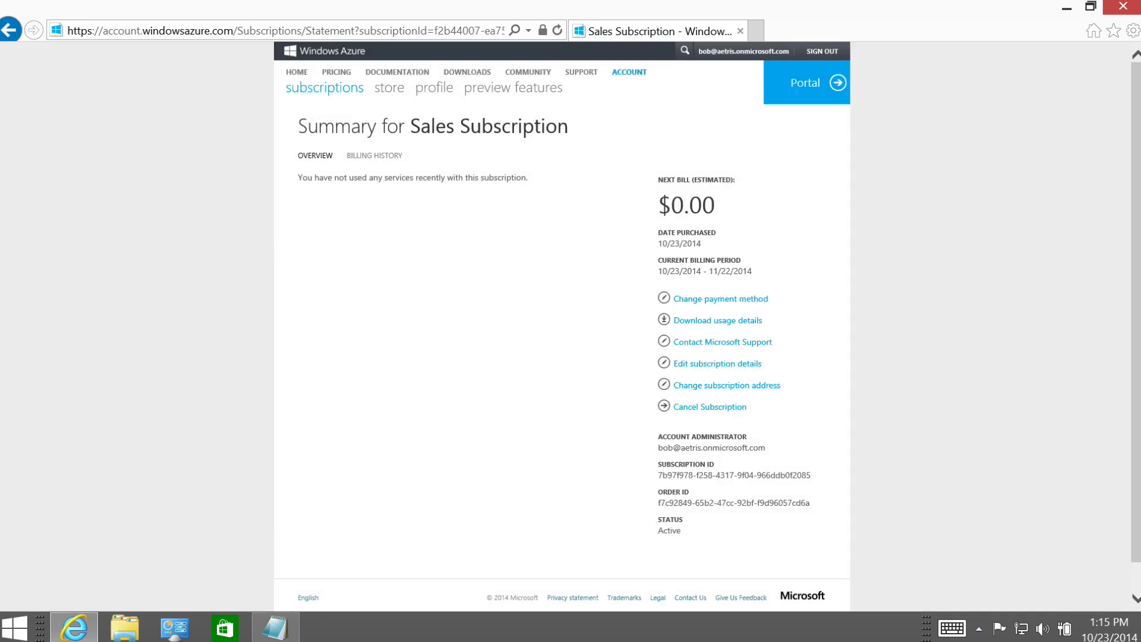
pyautogui.click(824, 52)
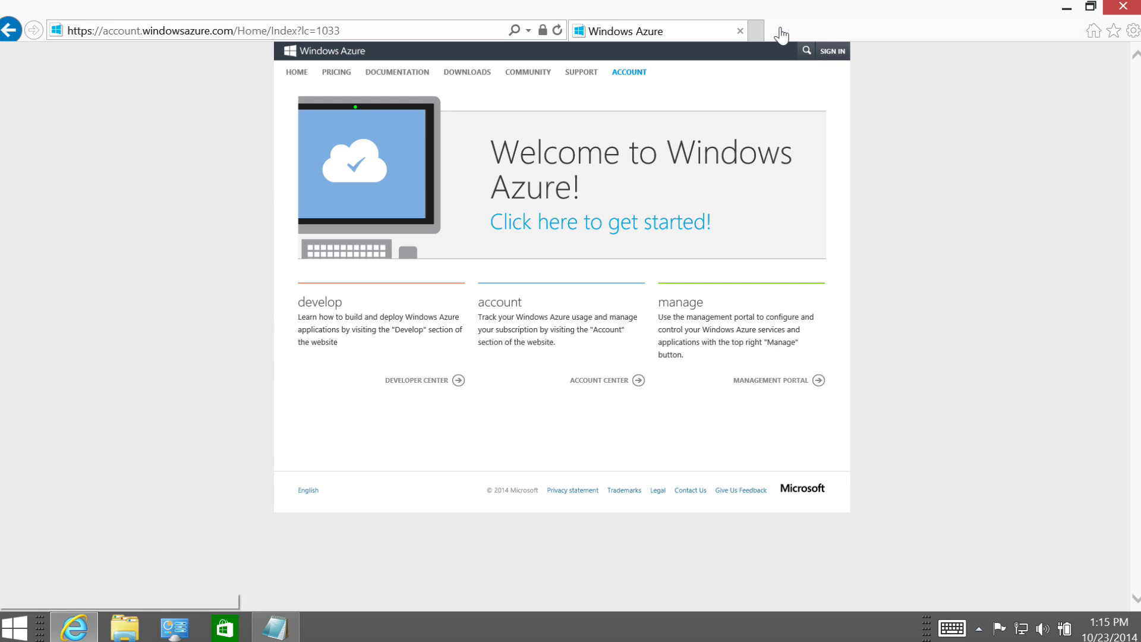
# Go to the Azure homepage and open the Management Portal.
pyautogui.click(375, 28)
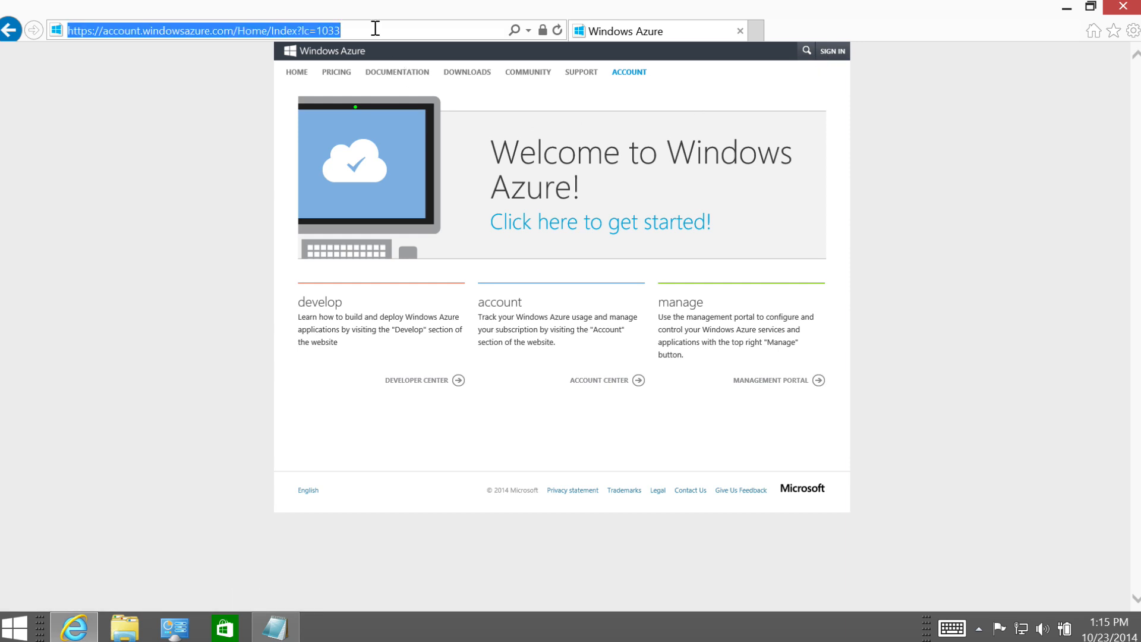
pyautogui.write('azure.microsoft.com/')
pyautogui.press('Return')
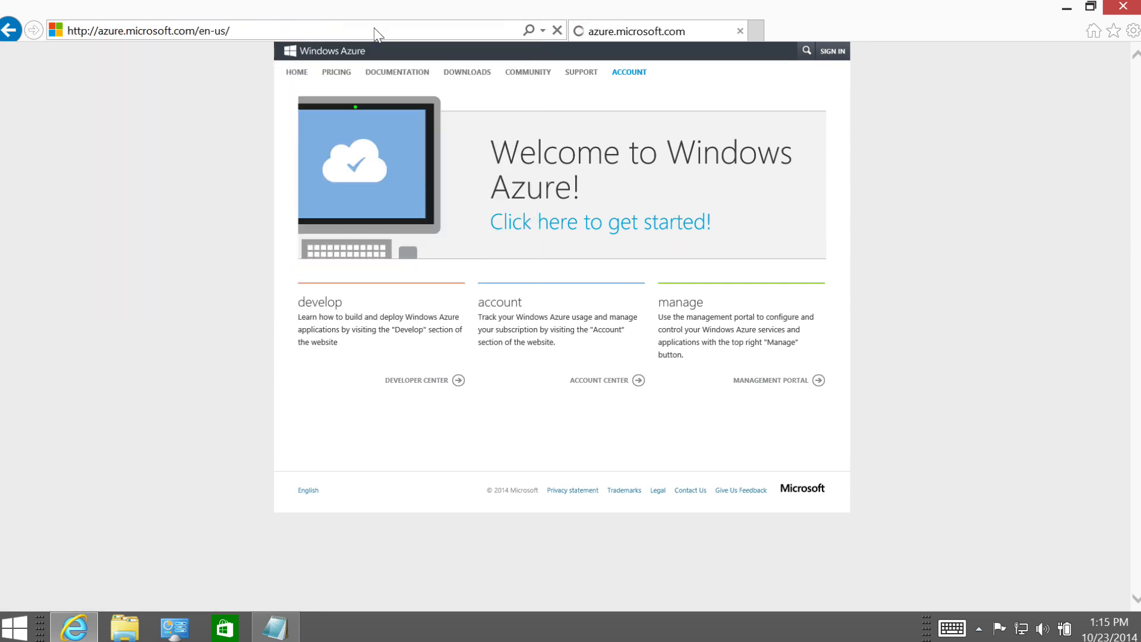
pyautogui.click(698, 52)
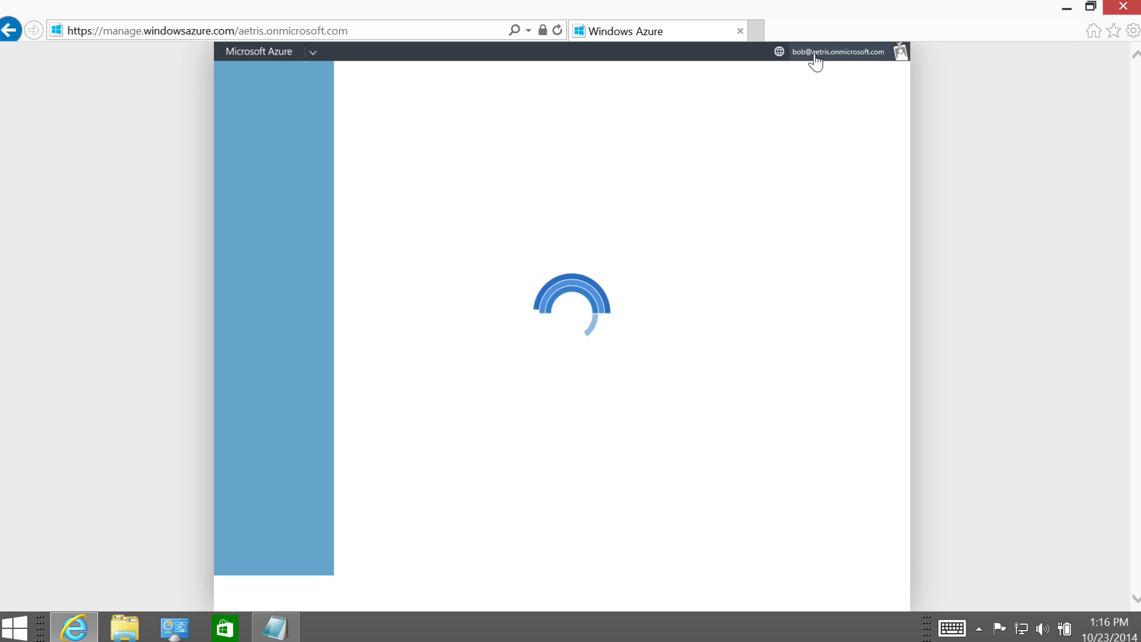
# Sign out of the portal from the account menu and start signing in again.
pyautogui.click(814, 55)
pyautogui.click(793, 82)
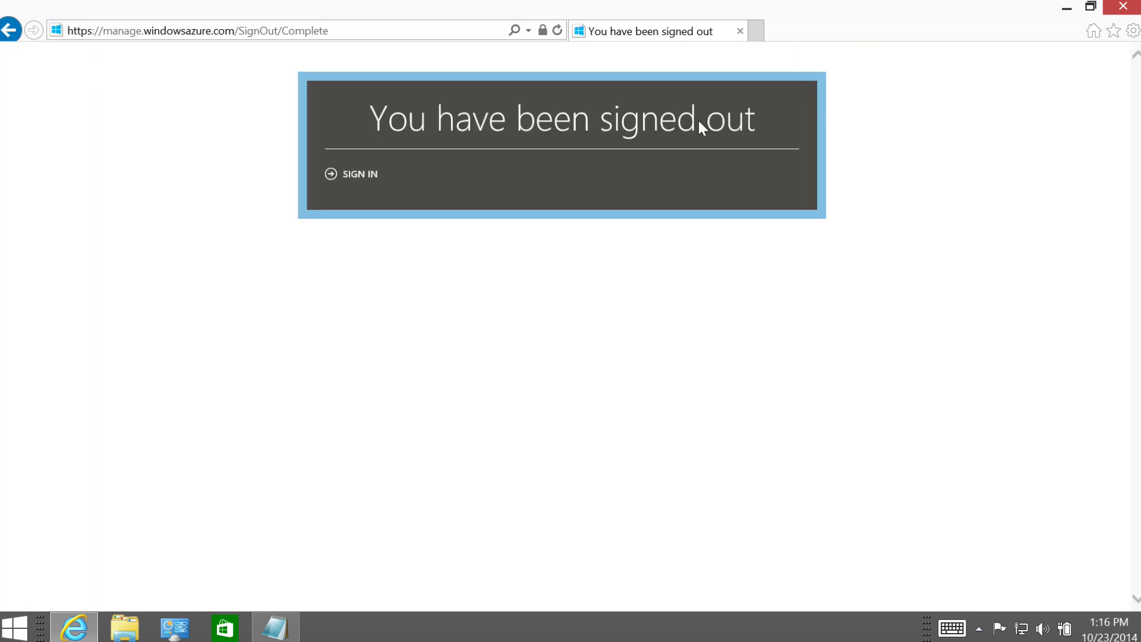
pyautogui.click(349, 176)
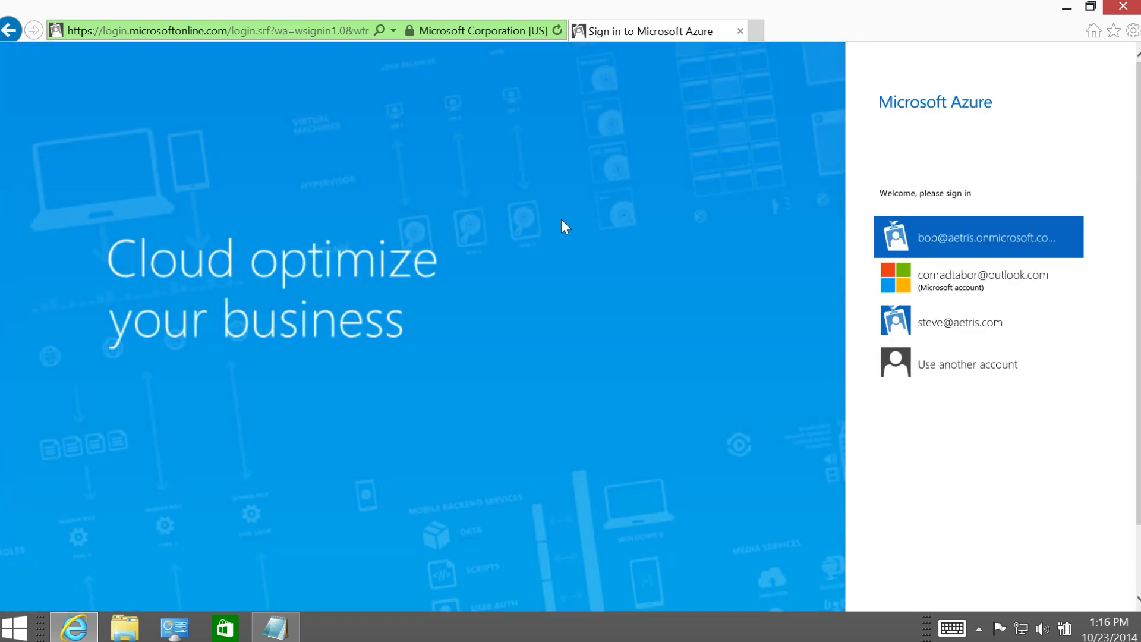
# Choose the outlook.com Microsoft account in the picker, enter its password and sign in.
pyautogui.click(962, 289)
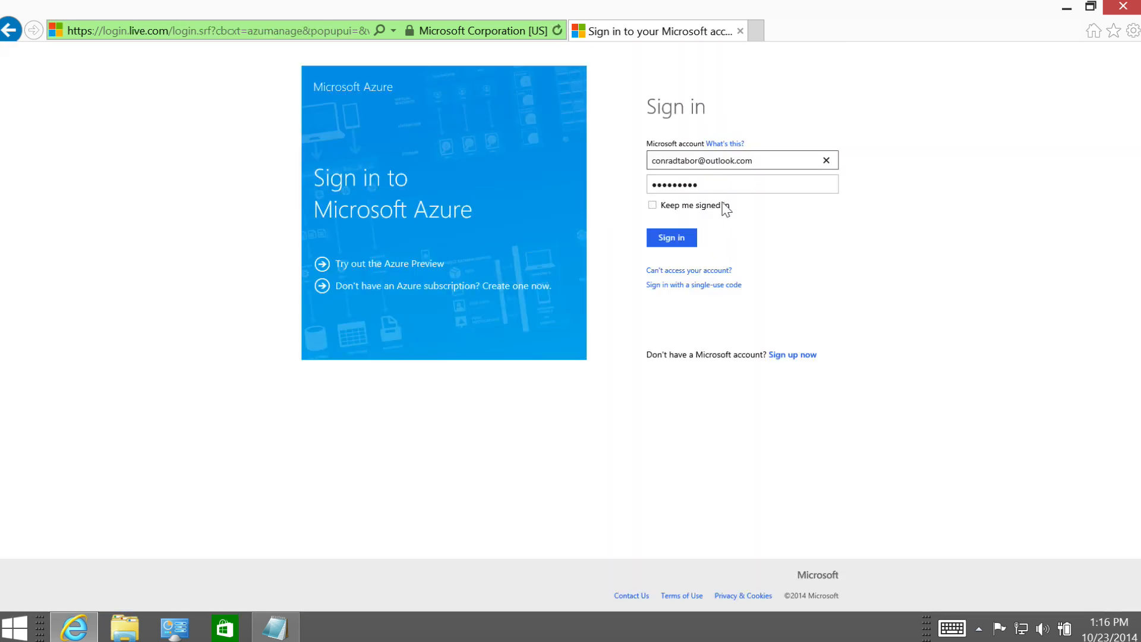
pyautogui.click(716, 179)
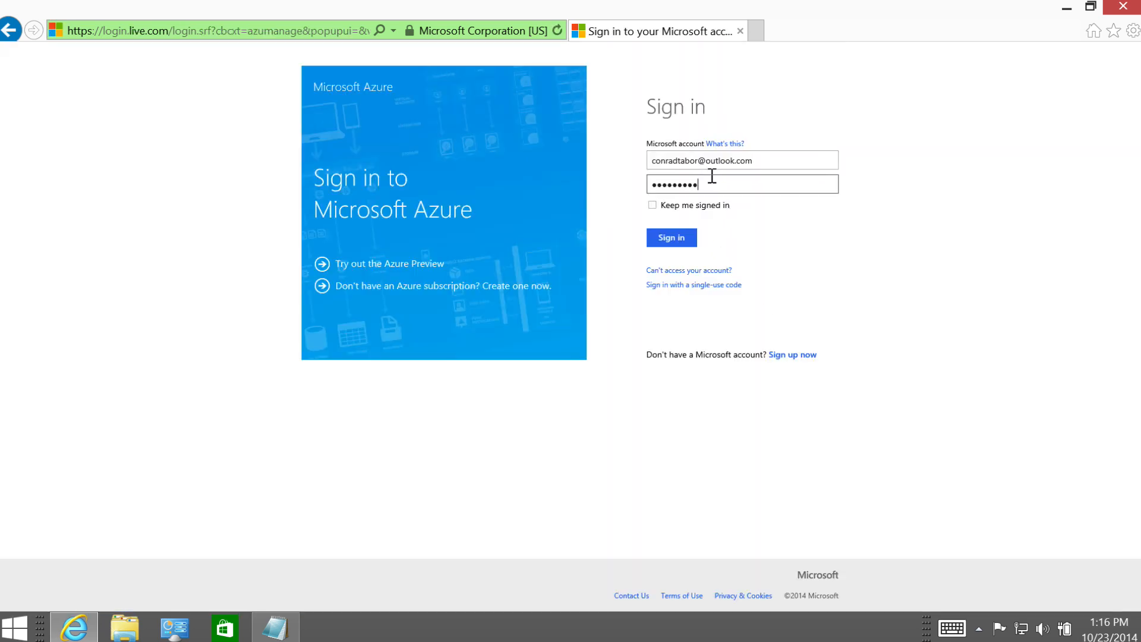
pyautogui.moveTo(715, 179); pyautogui.dragTo(614, 179)
pyautogui.write('••••••••')
pyautogui.click(658, 241)
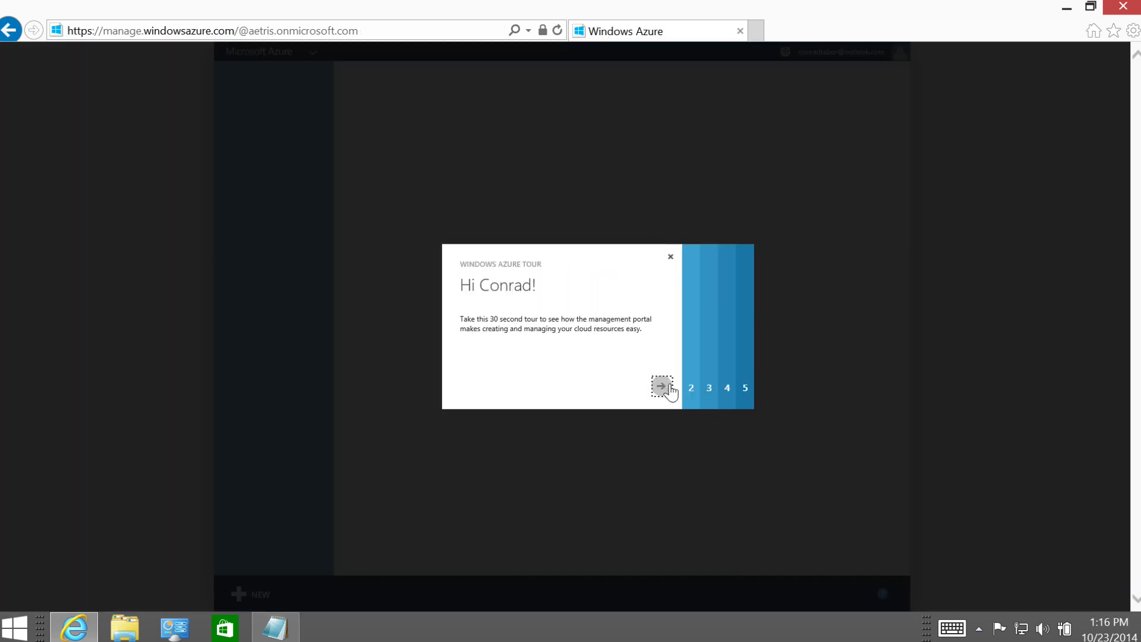
# Step through and close the Windows Azure welcome tour, then dismiss the create-new panel.
pyautogui.click(666, 385)
pyautogui.click(661, 385)
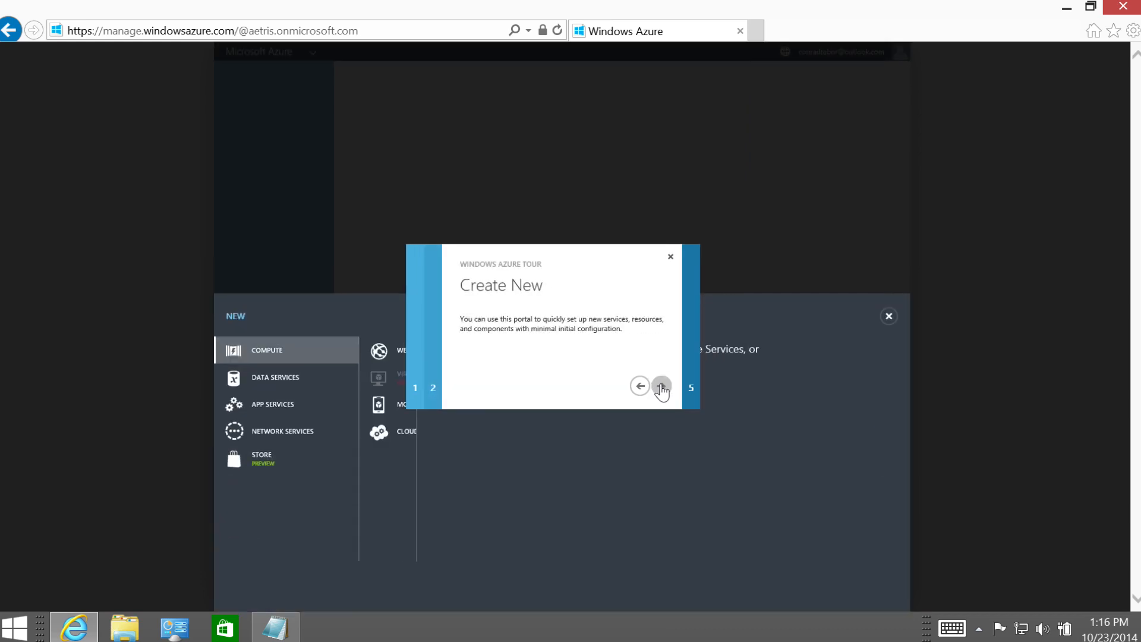
pyautogui.click(662, 386)
pyautogui.click(661, 385)
pyautogui.click(662, 385)
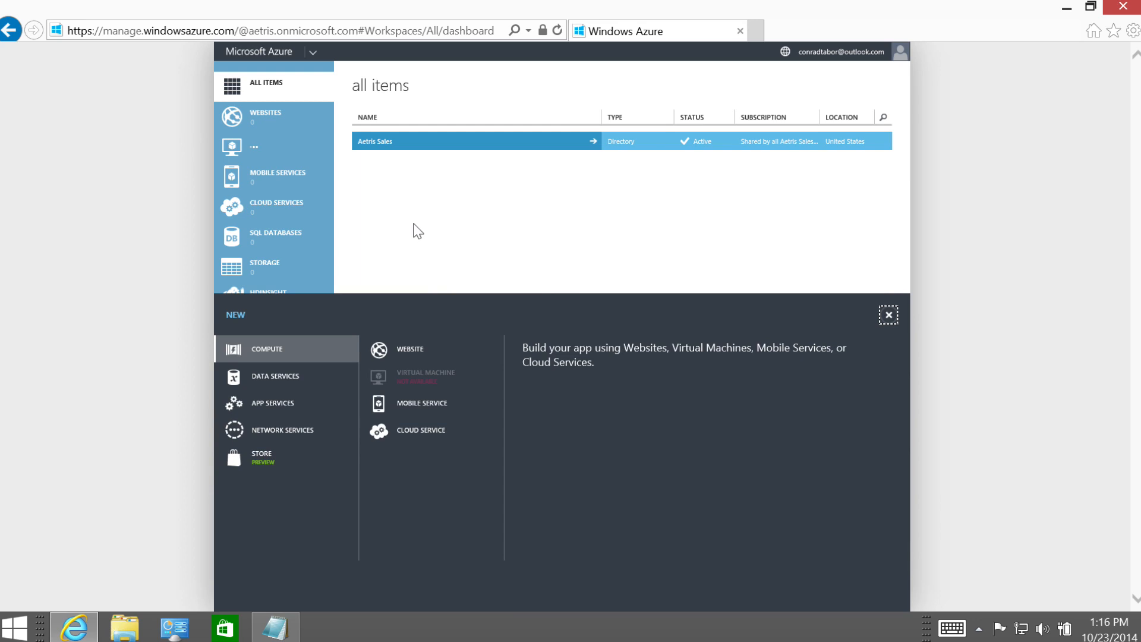
pyautogui.click(423, 98)
# Open the Active Directory list and select the Aetris Sales directory.
pyautogui.scroll(-1, 250, 397)
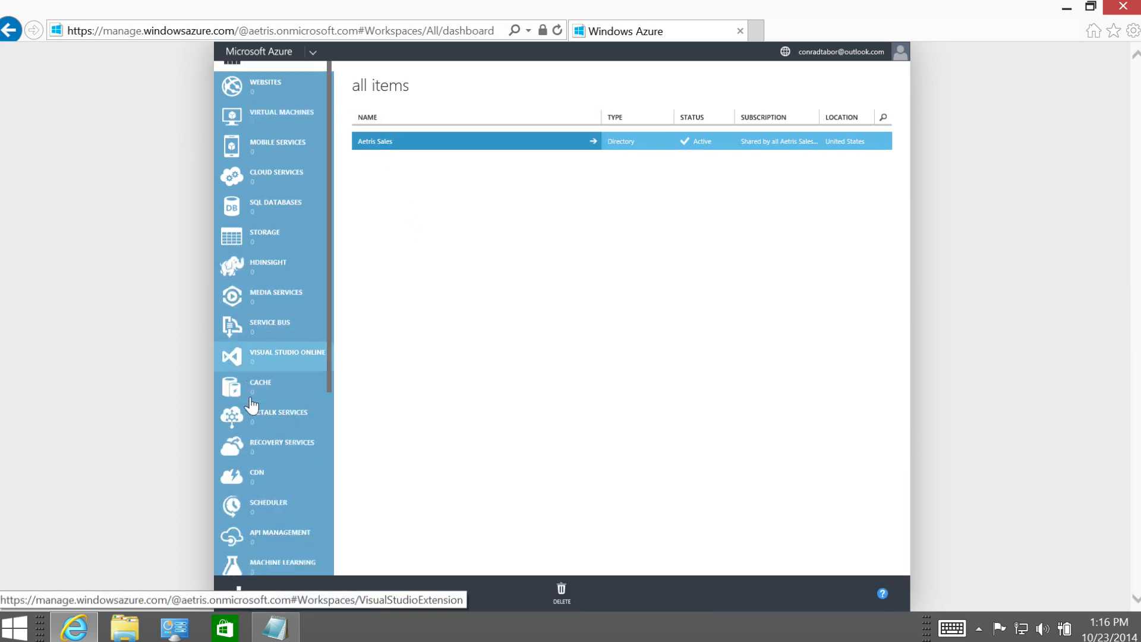
pyautogui.scroll(-4, 252, 404)
pyautogui.click(276, 456)
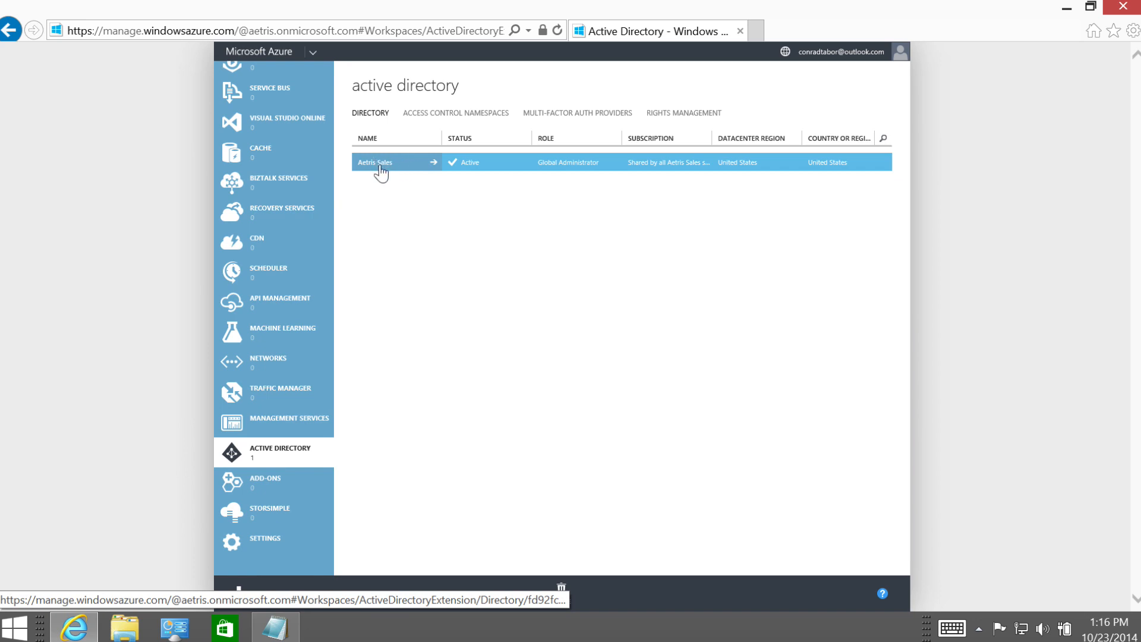
pyautogui.click(544, 165)
pyautogui.tripleClick(563, 162)
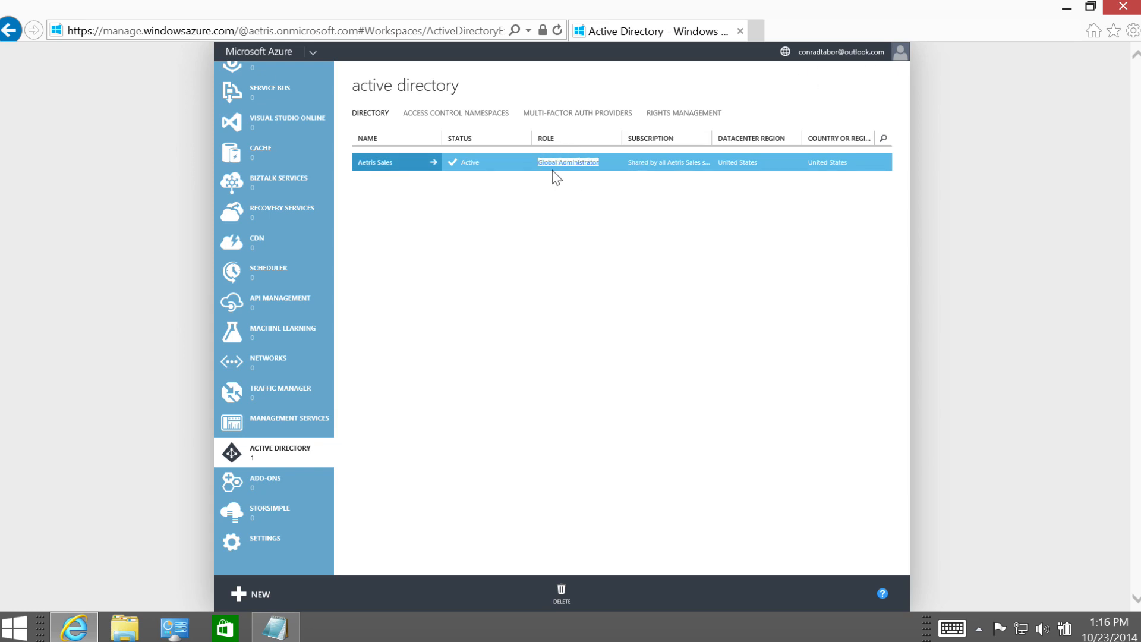
pyautogui.click(533, 246)
# Edit Sales Subscription's directory in Settings, choosing Aetris Sales, and confirm the mapping.
pyautogui.click(268, 543)
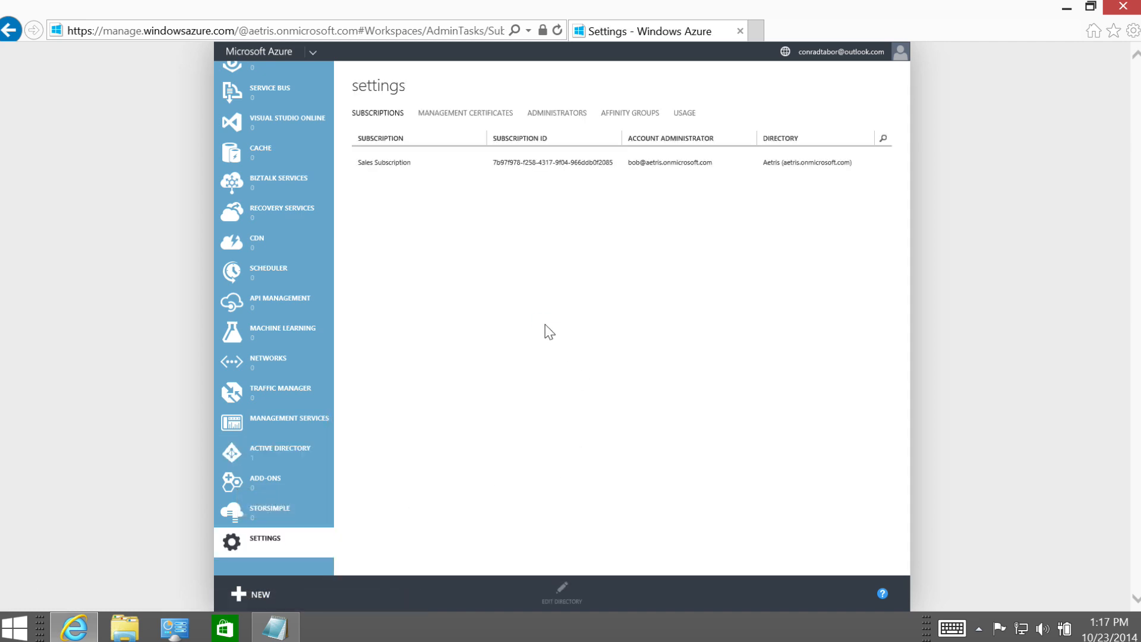
pyautogui.click(394, 164)
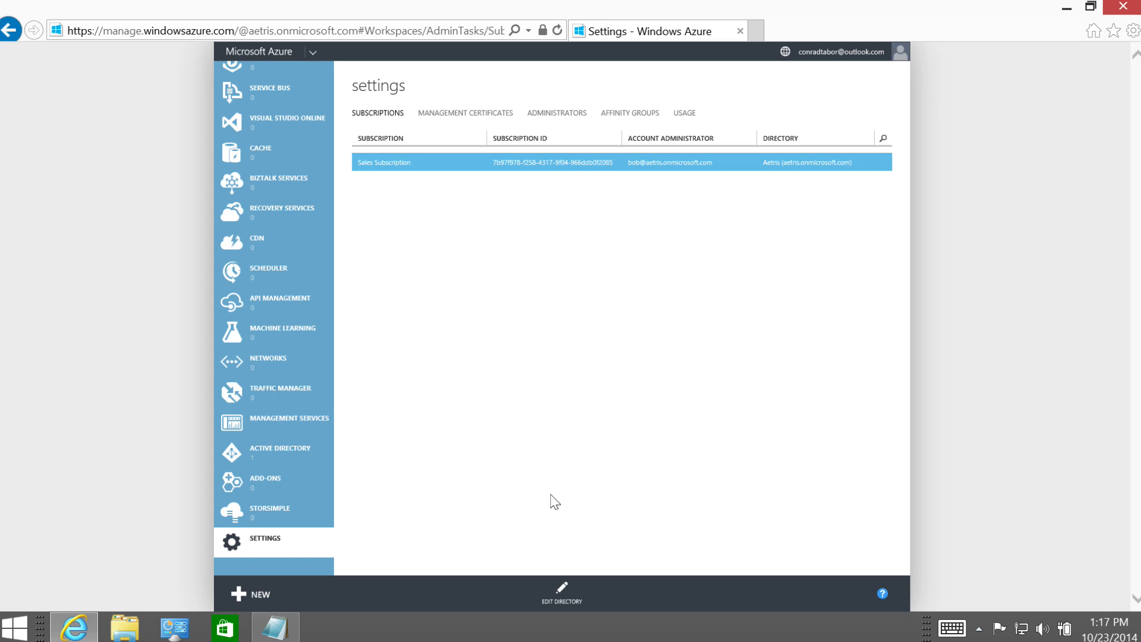
pyautogui.click(561, 597)
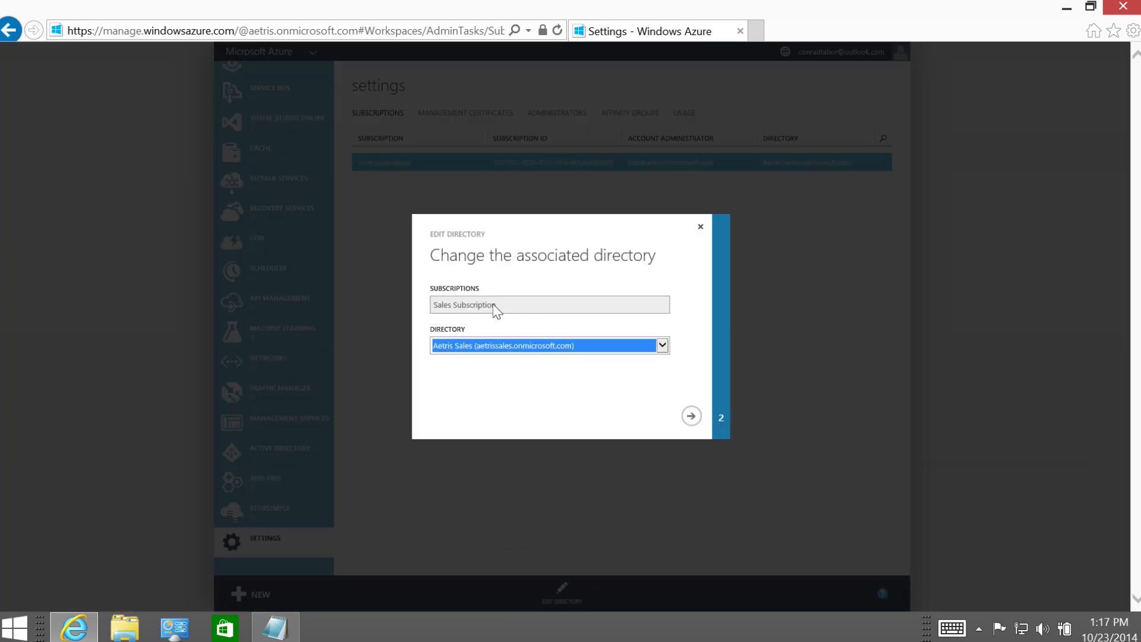
pyautogui.click(662, 345)
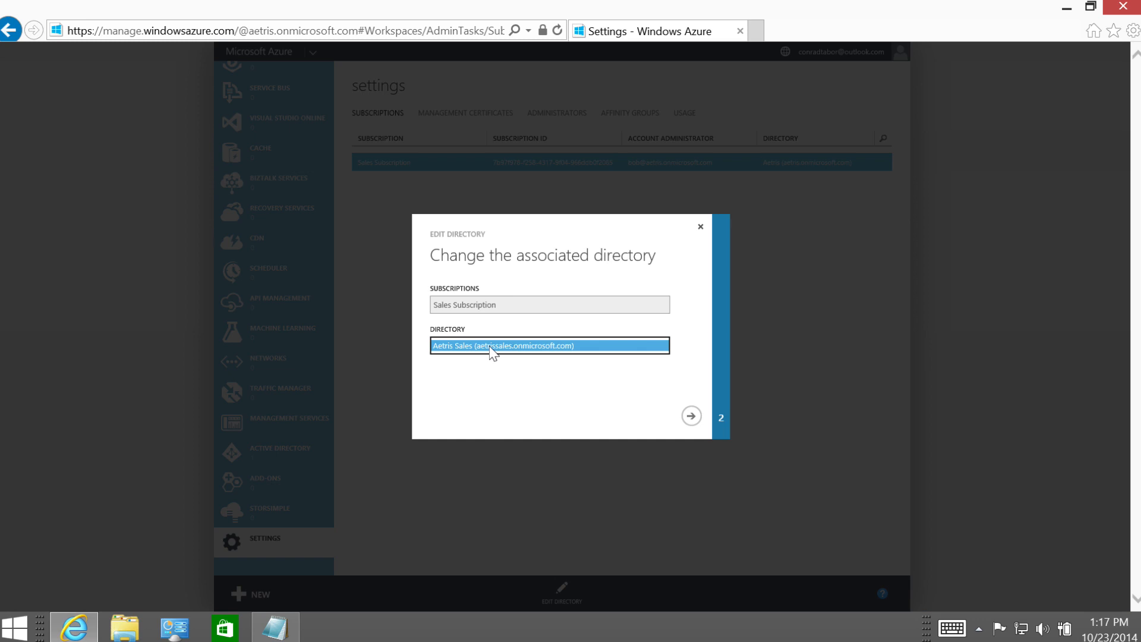
pyautogui.click(492, 345)
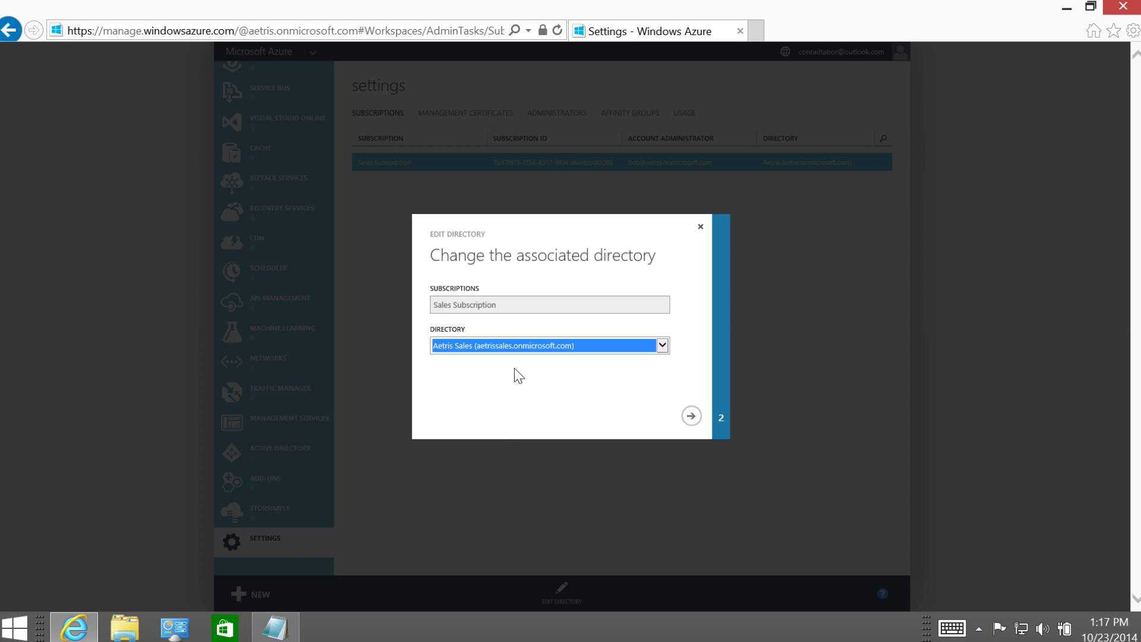
pyautogui.click(691, 416)
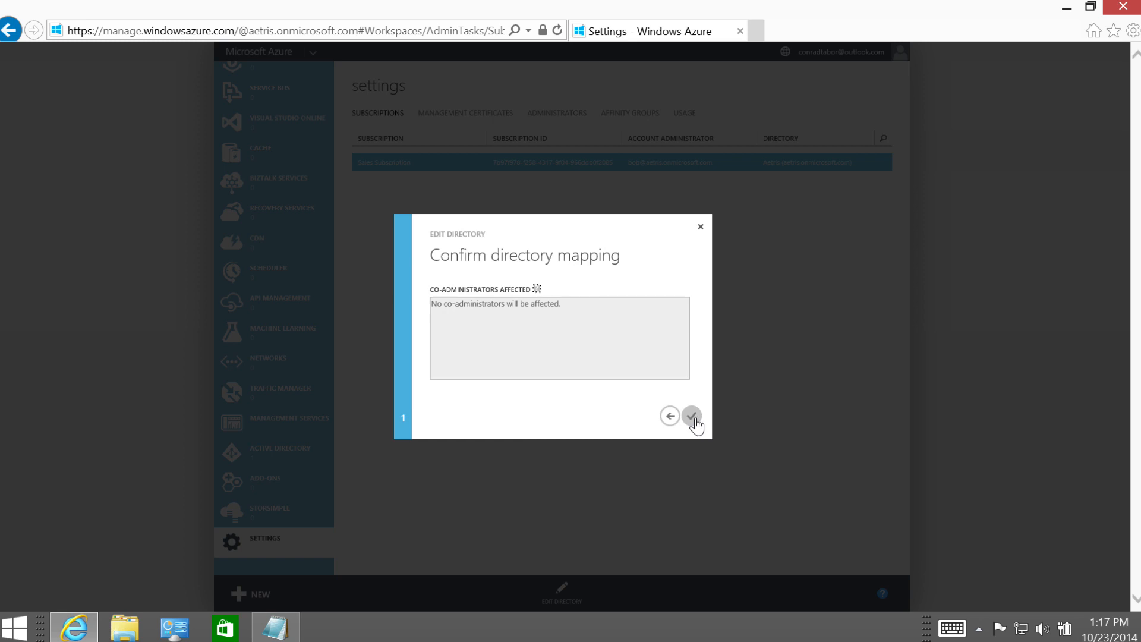
pyautogui.click(691, 416)
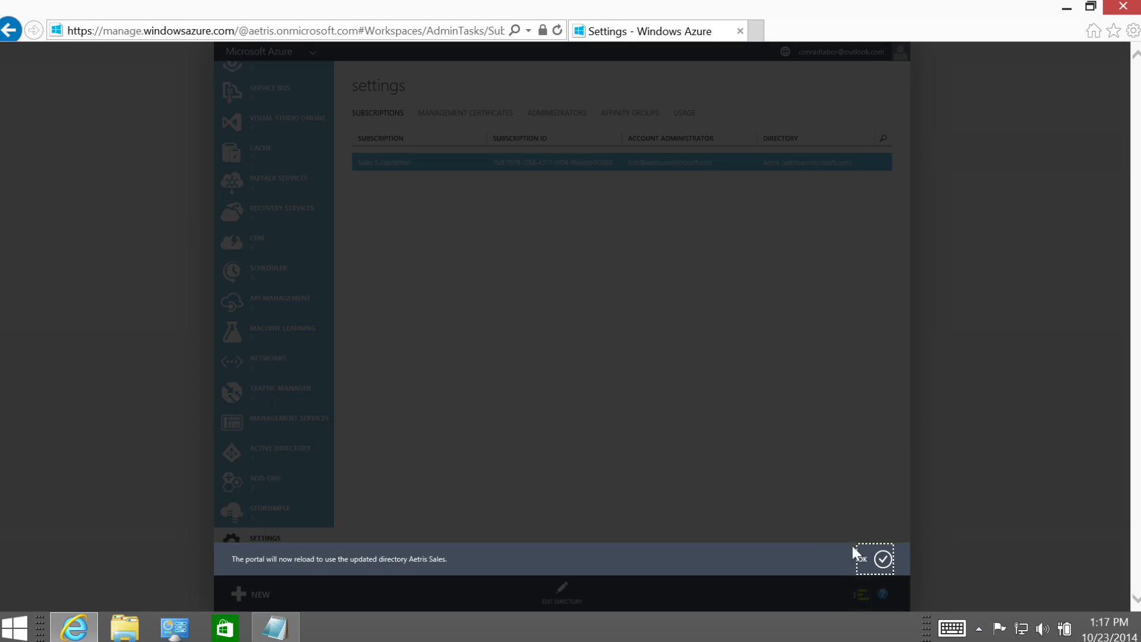
# Accept the reload notice so the portal reopens in the Aetris Sales directory.
pyautogui.click(882, 560)
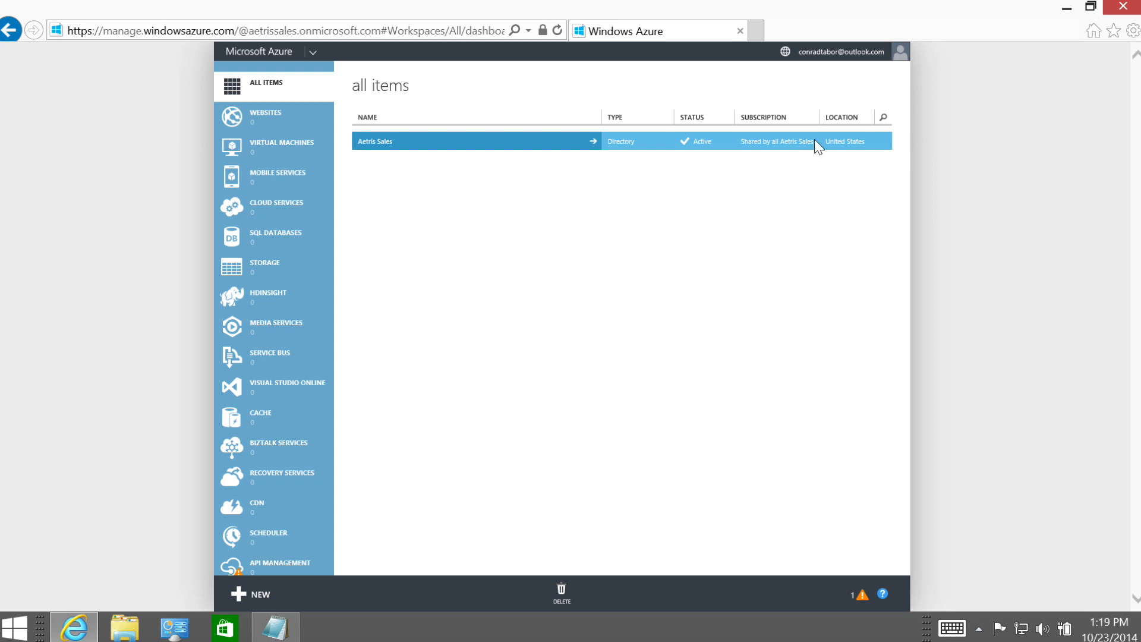
# Widen the SUBSCRIPTION column and narrow the NAME column so the Aetris Sales description shows in full.
pyautogui.moveTo(819, 113); pyautogui.dragTo(858, 113)
pyautogui.moveTo(602, 117); pyautogui.dragTo(465, 117)
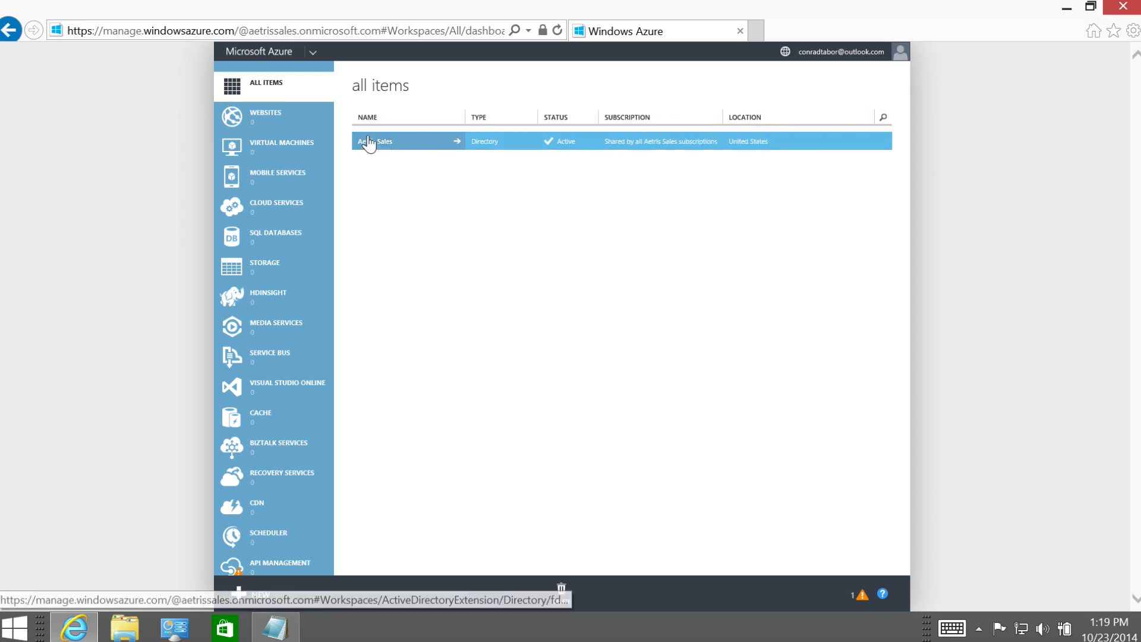